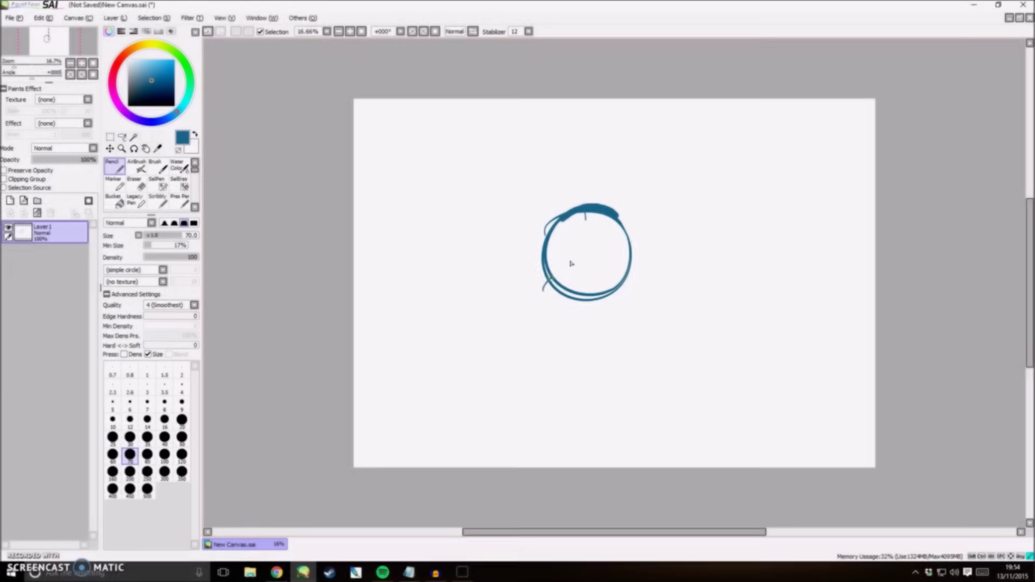
- Sketch the vertical and curved horizontal face guidelines inside the lower head circle
{"action": "mouse_move", "coordinate": [571, 213]}
{"action": "left_mouse_down"}
{"action": "mouse_move", "coordinate": [569, 294]}
{"action": "mouse_move", "coordinate": [606, 267]}
{"action": "left_mouse_up"}
{"action": "mouse_move", "coordinate": [534, 293]}
{"action": "left_mouse_down"}
{"action": "mouse_move", "coordinate": [625, 293]}
{"action": "mouse_move", "coordinate": [589, 280]}
{"action": "left_mouse_up"}
{"action": "left_click_drag", "start_coordinate": [531, 281], "coordinate": [604, 274]}
{"action": "left_click_drag", "start_coordinate": [590, 213], "coordinate": [580, 296]}
{"action": "left_click_drag", "start_coordinate": [583, 217], "coordinate": [570, 291]}
{"action": "left_click_drag", "start_coordinate": [552, 254], "coordinate": [627, 274]}
- Rough in the lower figure's shoulders and arm and the upper figure's arm reaching around from behind
{"action": "left_click_drag", "start_coordinate": [595, 308], "coordinate": [620, 331]}
{"action": "left_click_drag", "start_coordinate": [601, 313], "coordinate": [588, 378]}
{"action": "mouse_move", "coordinate": [615, 296]}
{"action": "left_mouse_down"}
{"action": "mouse_move", "coordinate": [591, 377]}
{"action": "mouse_move", "coordinate": [662, 272]}
{"action": "left_mouse_up"}
{"action": "mouse_move", "coordinate": [662, 234]}
{"action": "left_mouse_down"}
{"action": "mouse_move", "coordinate": [696, 270]}
{"action": "mouse_move", "coordinate": [626, 323]}
{"action": "left_mouse_up"}
{"action": "left_click_drag", "start_coordinate": [644, 265], "coordinate": [668, 248]}
- Sketch the upper figure's round head above the lower one, with its face guidelines
{"action": "mouse_move", "coordinate": [615, 206]}
{"action": "left_mouse_down"}
{"action": "mouse_move", "coordinate": [577, 199]}
{"action": "mouse_move", "coordinate": [656, 199]}
{"action": "left_mouse_up"}
{"action": "left_click_drag", "start_coordinate": [579, 186], "coordinate": [642, 180]}
{"action": "left_click_drag", "start_coordinate": [602, 149], "coordinate": [594, 205]}
{"action": "left_click_drag", "start_coordinate": [633, 186], "coordinate": [615, 182]}
{"action": "left_click_drag", "start_coordinate": [575, 146], "coordinate": [615, 209]}
{"action": "left_click_drag", "start_coordinate": [661, 171], "coordinate": [632, 215]}
- Rough in the lower figure's arms, the upper figure's back and bent leg, and the upper face with its ear
{"action": "left_click_drag", "start_coordinate": [562, 313], "coordinate": [552, 335]}
{"action": "mouse_move", "coordinate": [547, 255]}
{"action": "left_mouse_down"}
{"action": "mouse_move", "coordinate": [615, 271]}
{"action": "mouse_move", "coordinate": [597, 275]}
{"action": "left_mouse_up"}
{"action": "left_click_drag", "start_coordinate": [621, 330], "coordinate": [614, 384]}
{"action": "mouse_move", "coordinate": [683, 212]}
{"action": "left_mouse_down"}
{"action": "mouse_move", "coordinate": [693, 311]}
{"action": "mouse_move", "coordinate": [739, 319]}
{"action": "mouse_move", "coordinate": [727, 356]}
{"action": "mouse_move", "coordinate": [701, 370]}
{"action": "left_mouse_up"}
{"action": "left_click_drag", "start_coordinate": [636, 229], "coordinate": [678, 225]}
{"action": "left_click_drag", "start_coordinate": [655, 172], "coordinate": [664, 193]}
{"action": "mouse_move", "coordinate": [644, 181]}
{"action": "left_mouse_down"}
{"action": "mouse_move", "coordinate": [569, 192]}
{"action": "mouse_move", "coordinate": [582, 210]}
{"action": "mouse_move", "coordinate": [598, 177]}
{"action": "mouse_move", "coordinate": [584, 191]}
{"action": "left_mouse_up"}
{"action": "mouse_move", "coordinate": [571, 141]}
{"action": "left_mouse_down"}
{"action": "mouse_move", "coordinate": [573, 163]}
{"action": "mouse_move", "coordinate": [627, 202]}
{"action": "left_mouse_up"}
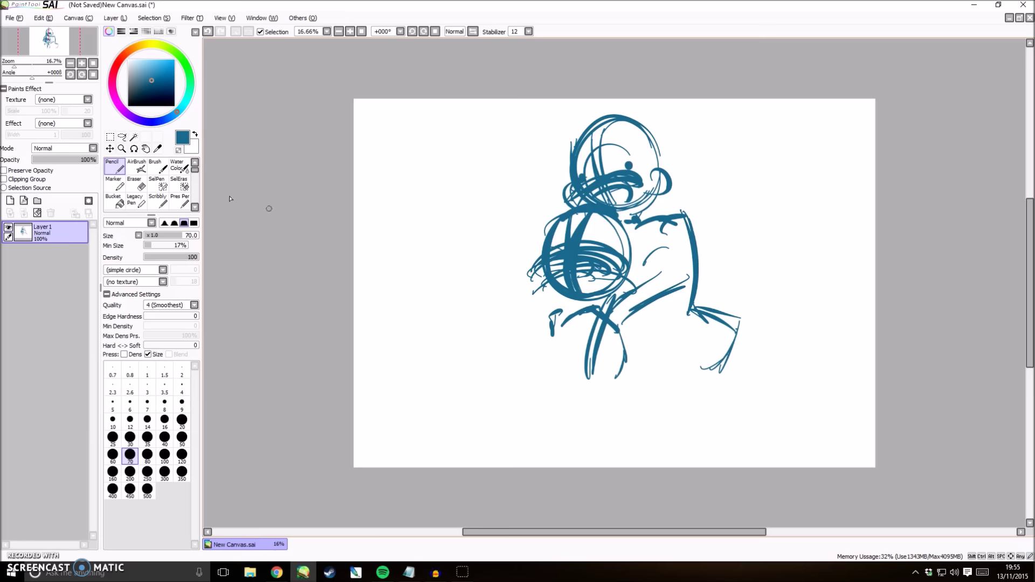
- Shift the whole sketch slightly down and right, and sketch the upper figure's swept fringe, crown and back hair tuft
{"action": "key", "text": "ctrl"}
{"action": "left_click_drag", "start_coordinate": [647, 278], "coordinate": [655, 303]}
{"action": "left_click_drag", "start_coordinate": [590, 153], "coordinate": [604, 184]}
{"action": "mouse_move", "coordinate": [607, 159]}
{"action": "left_mouse_down"}
{"action": "mouse_move", "coordinate": [605, 186]}
{"action": "mouse_move", "coordinate": [666, 180]}
{"action": "left_mouse_up"}
{"action": "mouse_move", "coordinate": [576, 141]}
{"action": "left_mouse_down"}
{"action": "mouse_move", "coordinate": [560, 208]}
{"action": "mouse_move", "coordinate": [660, 129]}
{"action": "left_mouse_up"}
{"action": "mouse_move", "coordinate": [664, 142]}
{"action": "left_mouse_down"}
{"action": "mouse_move", "coordinate": [677, 191]}
{"action": "mouse_move", "coordinate": [709, 192]}
{"action": "left_mouse_up"}
- Sketch the upper figure's bent arm and the legs stretching to the lower right of the canvas
{"action": "mouse_move", "coordinate": [708, 194]}
{"action": "left_mouse_down"}
{"action": "mouse_move", "coordinate": [670, 229]}
{"action": "mouse_move", "coordinate": [653, 323]}
{"action": "left_mouse_up"}
{"action": "left_click_drag", "start_coordinate": [693, 243], "coordinate": [650, 328]}
{"action": "mouse_move", "coordinate": [743, 359]}
{"action": "left_mouse_down"}
{"action": "mouse_move", "coordinate": [771, 374]}
{"action": "mouse_move", "coordinate": [807, 358]}
{"action": "left_mouse_up"}
{"action": "left_click_drag", "start_coordinate": [806, 357], "coordinate": [780, 428]}
{"action": "left_click_drag", "start_coordinate": [761, 364], "coordinate": [846, 393]}
{"action": "left_click_drag", "start_coordinate": [700, 336], "coordinate": [742, 430]}
{"action": "left_click_drag", "start_coordinate": [704, 338], "coordinate": [749, 423]}
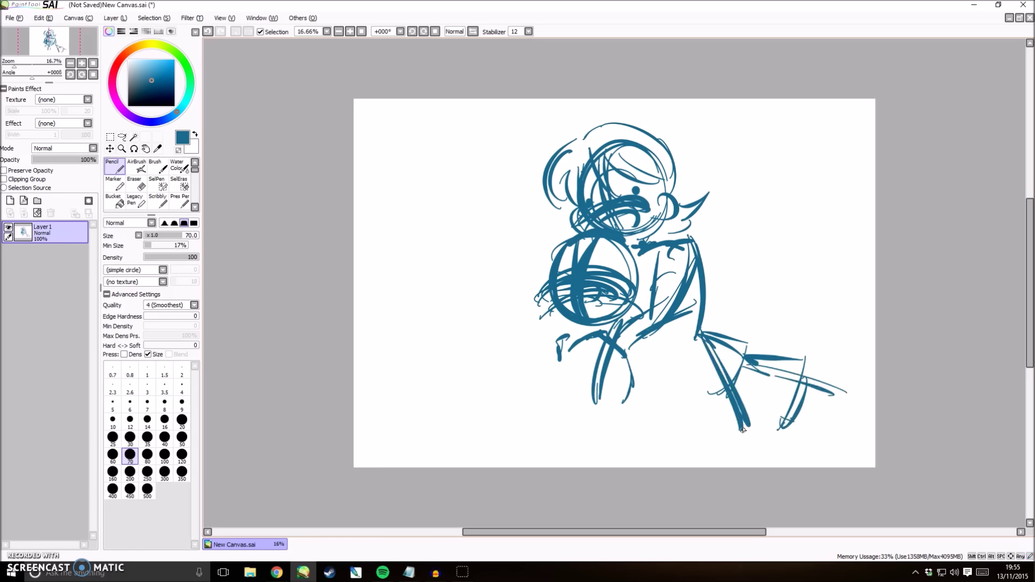
- Sketch the tilted tablet in front of the lower figure, the hand gripping it and the bent forearm
{"action": "mouse_move", "coordinate": [465, 351]}
{"action": "left_mouse_down"}
{"action": "mouse_move", "coordinate": [499, 361]}
{"action": "mouse_move", "coordinate": [534, 350]}
{"action": "mouse_move", "coordinate": [550, 417]}
{"action": "mouse_move", "coordinate": [499, 426]}
{"action": "left_mouse_up"}
{"action": "left_click_drag", "start_coordinate": [505, 429], "coordinate": [541, 435]}
{"action": "left_click_drag", "start_coordinate": [471, 357], "coordinate": [499, 426]}
{"action": "mouse_move", "coordinate": [518, 402]}
{"action": "left_mouse_down"}
{"action": "mouse_move", "coordinate": [545, 411]}
{"action": "mouse_move", "coordinate": [547, 437]}
{"action": "left_mouse_up"}
{"action": "mouse_move", "coordinate": [553, 413]}
{"action": "left_mouse_down"}
{"action": "mouse_move", "coordinate": [544, 440]}
{"action": "mouse_move", "coordinate": [608, 443]}
{"action": "left_mouse_up"}
{"action": "left_click_drag", "start_coordinate": [627, 380], "coordinate": [612, 459]}
{"action": "left_click_drag", "start_coordinate": [561, 439], "coordinate": [590, 454]}
- Sketch the lower figure's eye, swept hair and side locks, and the front edge of the torso
{"action": "left_click_drag", "start_coordinate": [563, 261], "coordinate": [566, 262]}
{"action": "left_click_drag", "start_coordinate": [614, 274], "coordinate": [635, 305]}
{"action": "left_click_drag", "start_coordinate": [548, 275], "coordinate": [541, 292]}
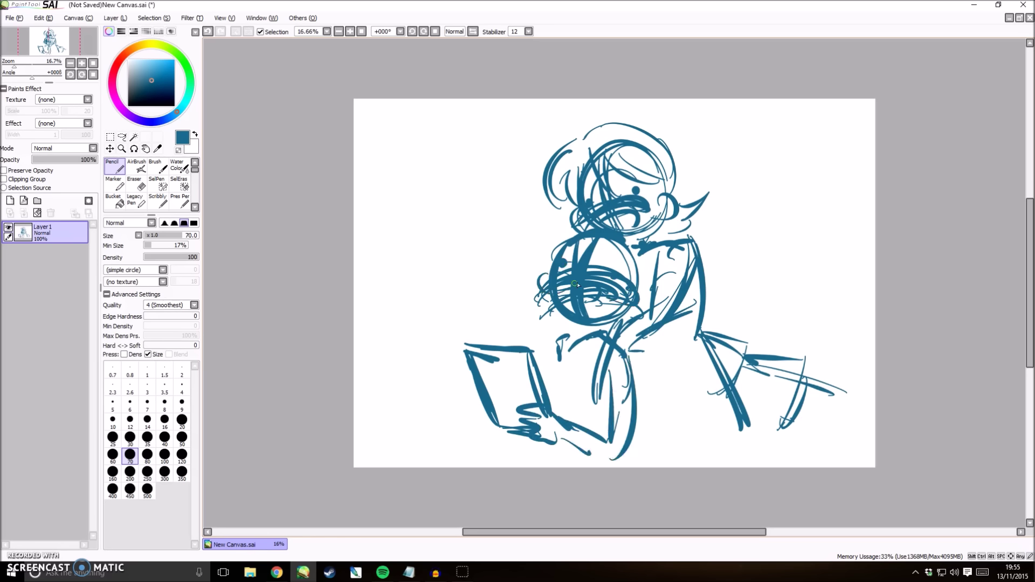
{"action": "left_click_drag", "start_coordinate": [589, 248], "coordinate": [633, 276]}
{"action": "left_click_drag", "start_coordinate": [595, 239], "coordinate": [644, 268]}
{"action": "mouse_move", "coordinate": [568, 231]}
{"action": "left_mouse_down"}
{"action": "mouse_move", "coordinate": [533, 254]}
{"action": "mouse_move", "coordinate": [546, 279]}
{"action": "left_mouse_up"}
{"action": "mouse_move", "coordinate": [639, 267]}
{"action": "left_mouse_down"}
{"action": "mouse_move", "coordinate": [648, 303]}
{"action": "mouse_move", "coordinate": [629, 319]}
{"action": "left_mouse_up"}
{"action": "mouse_move", "coordinate": [537, 312]}
{"action": "left_mouse_down"}
{"action": "mouse_move", "coordinate": [558, 331]}
{"action": "mouse_move", "coordinate": [542, 376]}
{"action": "left_mouse_up"}
{"action": "left_click_drag", "start_coordinate": [548, 377], "coordinate": [548, 389]}
- Rough in the upper figure's thigh, lower leg and foot at the lower right of the drawing
{"action": "left_click_drag", "start_coordinate": [694, 341], "coordinate": [731, 359]}
{"action": "left_click_drag", "start_coordinate": [721, 377], "coordinate": [700, 408]}
{"action": "mouse_move", "coordinate": [721, 377]}
{"action": "left_mouse_down"}
{"action": "mouse_move", "coordinate": [694, 406]}
{"action": "mouse_move", "coordinate": [764, 384]}
{"action": "left_mouse_up"}
{"action": "left_click_drag", "start_coordinate": [723, 369], "coordinate": [783, 395]}
{"action": "left_click_drag", "start_coordinate": [786, 393], "coordinate": [750, 431]}
{"action": "left_click_drag", "start_coordinate": [748, 448], "coordinate": [758, 443]}
{"action": "left_click_drag", "start_coordinate": [717, 453], "coordinate": [697, 457]}
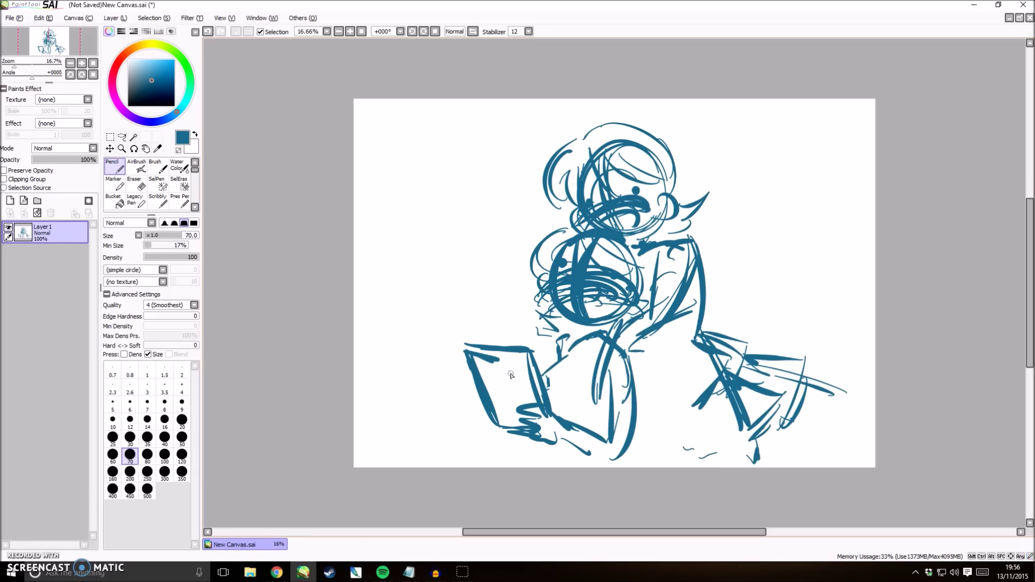
- Sketch the lower figure's sleeve, hip and raised knee with thick leg strokes running to the canvas edge
{"action": "left_click_drag", "start_coordinate": [616, 389], "coordinate": [613, 416]}
{"action": "left_click_drag", "start_coordinate": [593, 457], "coordinate": [609, 442]}
{"action": "mouse_move", "coordinate": [631, 365]}
{"action": "left_mouse_down"}
{"action": "mouse_move", "coordinate": [698, 400]}
{"action": "mouse_move", "coordinate": [660, 471]}
{"action": "left_mouse_up"}
{"action": "left_click_drag", "start_coordinate": [714, 391], "coordinate": [684, 450]}
{"action": "left_click_drag", "start_coordinate": [696, 408], "coordinate": [675, 459]}
- Sketch the lower figure's legs below and beside the tablet along the bottom left of the canvas
{"action": "left_click_drag", "start_coordinate": [488, 412], "coordinate": [465, 460]}
{"action": "mouse_move", "coordinate": [407, 388]}
{"action": "left_mouse_down"}
{"action": "mouse_move", "coordinate": [475, 440]}
{"action": "mouse_move", "coordinate": [380, 441]}
{"action": "left_mouse_up"}
{"action": "mouse_move", "coordinate": [431, 416]}
{"action": "left_mouse_down"}
{"action": "mouse_move", "coordinate": [426, 450]}
{"action": "mouse_move", "coordinate": [442, 466]}
{"action": "left_mouse_up"}
{"action": "mouse_move", "coordinate": [497, 418]}
{"action": "left_mouse_down"}
{"action": "mouse_move", "coordinate": [461, 427]}
{"action": "mouse_move", "coordinate": [451, 470]}
{"action": "left_mouse_up"}
{"action": "mouse_move", "coordinate": [407, 415]}
{"action": "left_mouse_down"}
{"action": "mouse_move", "coordinate": [382, 478]}
{"action": "mouse_move", "coordinate": [408, 449]}
{"action": "left_mouse_up"}
{"action": "left_click_drag", "start_coordinate": [533, 444], "coordinate": [518, 465]}
{"action": "left_click_drag", "start_coordinate": [552, 445], "coordinate": [574, 475]}
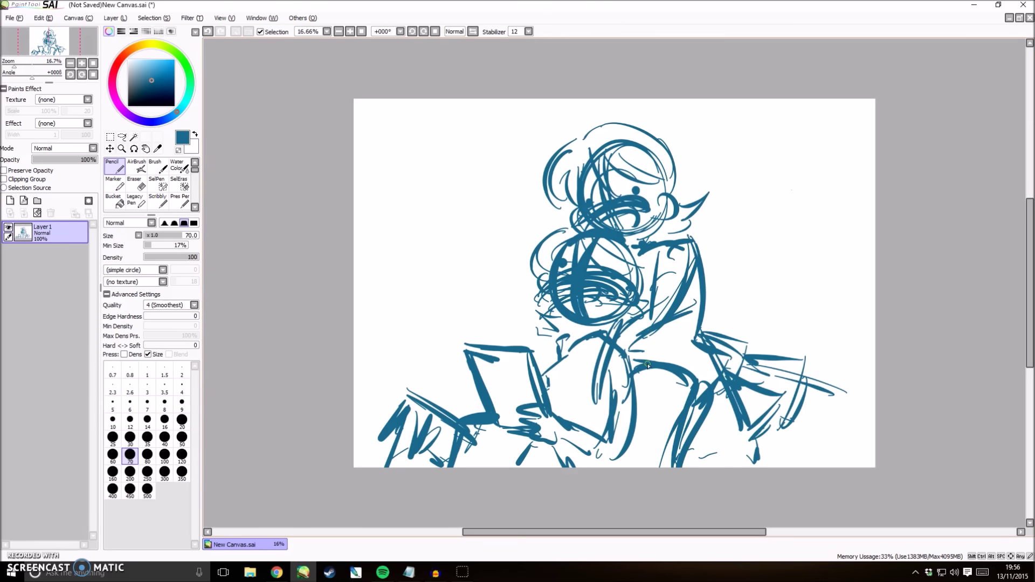
- Add a new layer above the sketch and set the pencil to black at size 50
{"action": "left_click", "coordinate": [10, 201]}
{"action": "left_click", "coordinate": [174, 93]}
{"action": "left_click", "coordinate": [173, 106]}
{"action": "left_click", "coordinate": [181, 437]}
- Draw the upper figure's cheek outline, eyes, nose and frowning mouth in black over the sketch
{"action": "left_click_drag", "start_coordinate": [585, 166], "coordinate": [576, 231]}
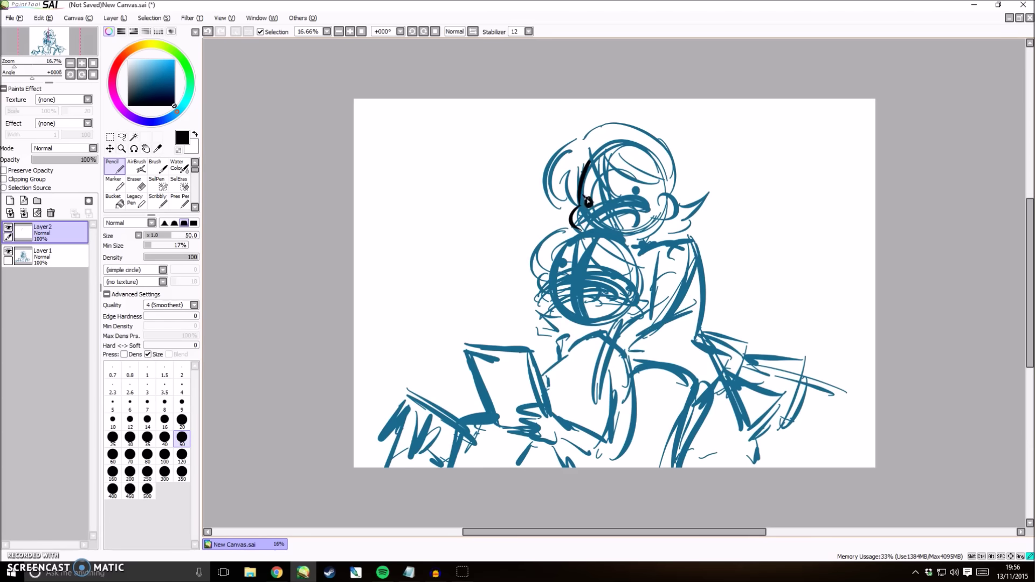
{"action": "key", "text": "ctrl+z"}
{"action": "mouse_move", "coordinate": [582, 200]}
{"action": "left_mouse_down"}
{"action": "mouse_move", "coordinate": [635, 190]}
{"action": "mouse_move", "coordinate": [626, 191]}
{"action": "left_mouse_up"}
{"action": "mouse_move", "coordinate": [598, 186]}
{"action": "left_mouse_down"}
{"action": "mouse_move", "coordinate": [603, 208]}
{"action": "mouse_move", "coordinate": [641, 227]}
{"action": "left_mouse_up"}
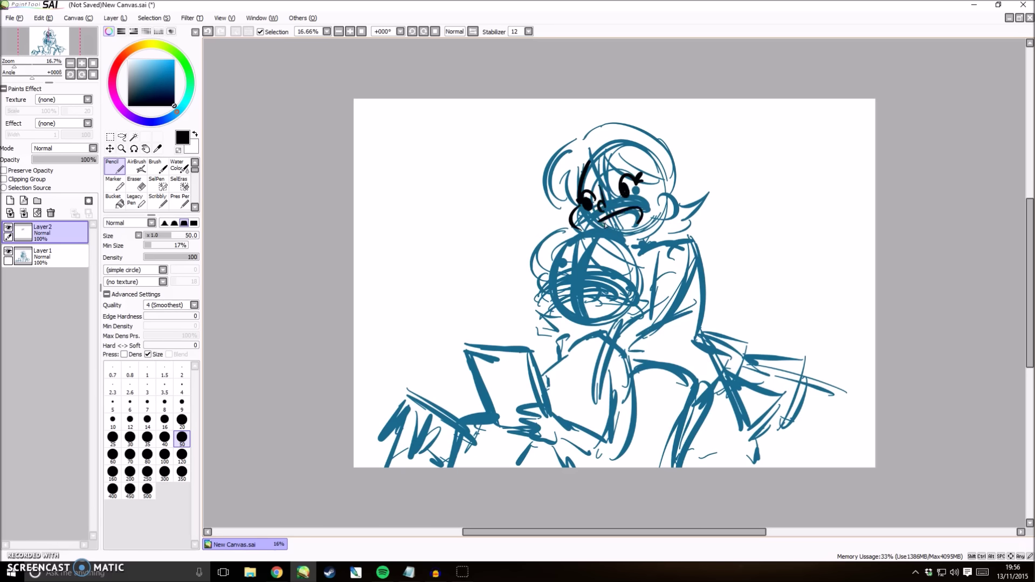
- Draw the lower figure's face, eyes and brows in black, then outline the swept fringe and side hair
{"action": "mouse_move", "coordinate": [554, 281]}
{"action": "left_mouse_down"}
{"action": "mouse_move", "coordinate": [589, 320]}
{"action": "mouse_move", "coordinate": [566, 297]}
{"action": "left_mouse_up"}
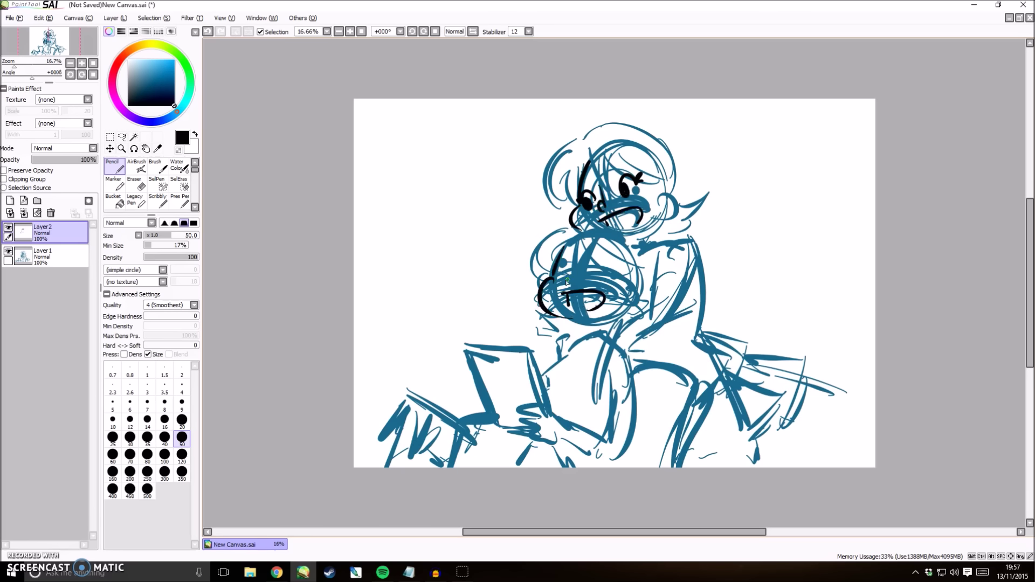
{"action": "key", "text": "ctrl+z"}
{"action": "mouse_move", "coordinate": [556, 282]}
{"action": "left_mouse_down"}
{"action": "mouse_move", "coordinate": [566, 268]}
{"action": "mouse_move", "coordinate": [604, 275]}
{"action": "mouse_move", "coordinate": [572, 290]}
{"action": "left_mouse_up"}
{"action": "mouse_move", "coordinate": [561, 252]}
{"action": "left_mouse_down"}
{"action": "mouse_move", "coordinate": [573, 268]}
{"action": "mouse_move", "coordinate": [615, 261]}
{"action": "left_mouse_up"}
{"action": "mouse_move", "coordinate": [569, 232]}
{"action": "left_mouse_down"}
{"action": "mouse_move", "coordinate": [597, 265]}
{"action": "mouse_move", "coordinate": [638, 264]}
{"action": "mouse_move", "coordinate": [644, 294]}
{"action": "left_mouse_up"}
{"action": "mouse_move", "coordinate": [643, 291]}
{"action": "left_mouse_down"}
{"action": "mouse_move", "coordinate": [661, 287]}
{"action": "mouse_move", "coordinate": [641, 305]}
{"action": "left_mouse_up"}
{"action": "mouse_move", "coordinate": [572, 236]}
{"action": "left_mouse_down"}
{"action": "mouse_move", "coordinate": [538, 276]}
{"action": "mouse_move", "coordinate": [523, 280]}
{"action": "mouse_move", "coordinate": [518, 258]}
{"action": "left_mouse_up"}
- Draw the upper figure's spiky fringe, side locks and rounded crown in black
{"action": "left_click_drag", "start_coordinate": [589, 152], "coordinate": [625, 201]}
{"action": "mouse_move", "coordinate": [591, 162]}
{"action": "left_mouse_down"}
{"action": "mouse_move", "coordinate": [624, 200]}
{"action": "mouse_move", "coordinate": [590, 191]}
{"action": "mouse_move", "coordinate": [637, 177]}
{"action": "left_mouse_up"}
{"action": "left_click_drag", "start_coordinate": [640, 180], "coordinate": [662, 187]}
{"action": "left_click_drag", "start_coordinate": [618, 153], "coordinate": [638, 175]}
{"action": "mouse_move", "coordinate": [582, 151]}
{"action": "left_mouse_down"}
{"action": "mouse_move", "coordinate": [593, 194]}
{"action": "mouse_move", "coordinate": [548, 189]}
{"action": "mouse_move", "coordinate": [555, 202]}
{"action": "left_mouse_up"}
{"action": "left_click_drag", "start_coordinate": [579, 170], "coordinate": [561, 205]}
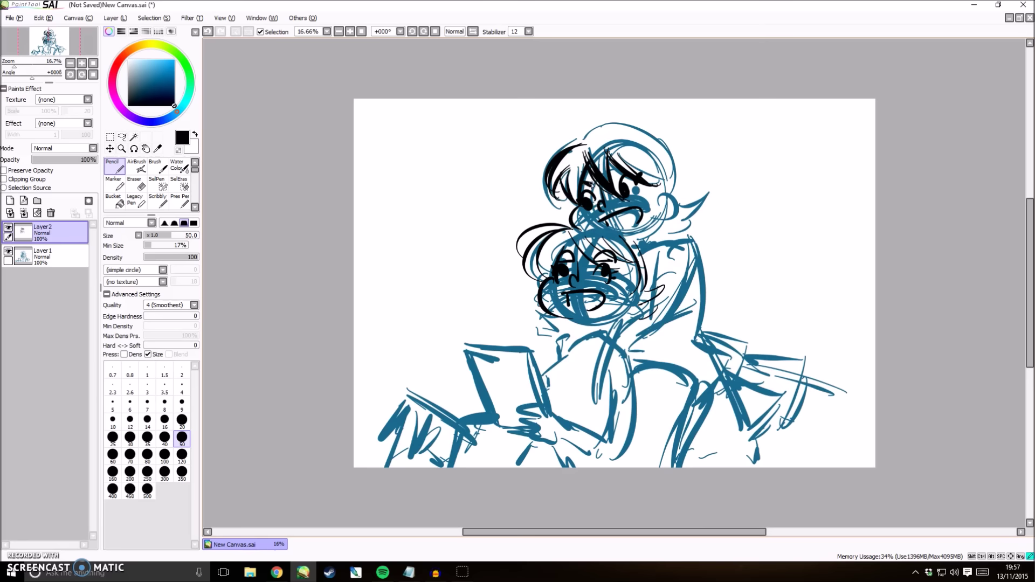
{"action": "left_click_drag", "start_coordinate": [589, 141], "coordinate": [667, 139]}
{"action": "mouse_move", "coordinate": [612, 120]}
{"action": "left_mouse_down"}
{"action": "mouse_move", "coordinate": [669, 141]}
{"action": "mouse_move", "coordinate": [674, 187]}
{"action": "left_mouse_up"}
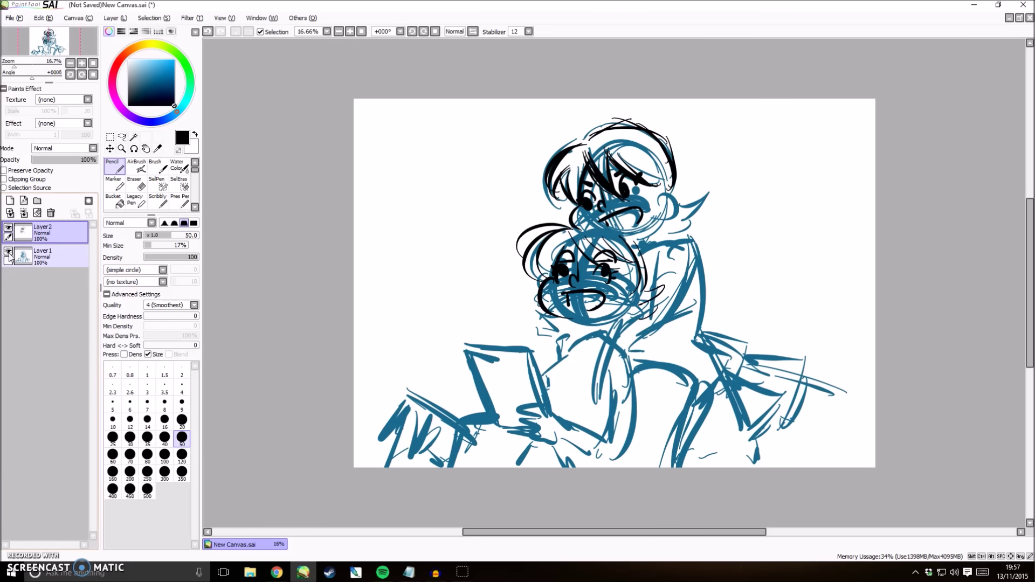
- Erase the pupils of both figures with the blue sketch layer hidden, and show the sketch again
{"action": "left_click", "coordinate": [8, 251]}
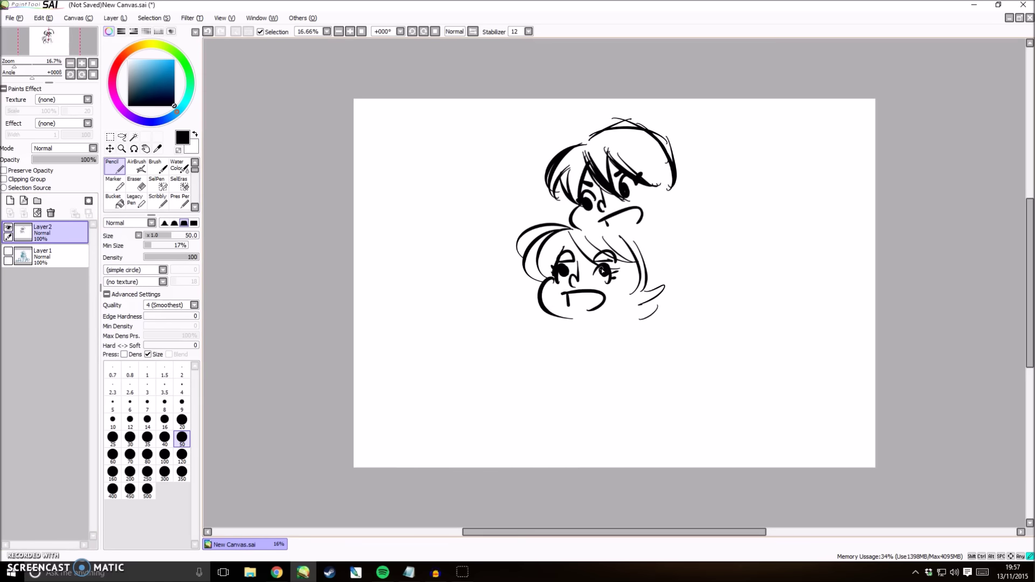
{"action": "key", "text": "e"}
{"action": "mouse_move", "coordinate": [563, 277]}
{"action": "left_mouse_down"}
{"action": "mouse_move", "coordinate": [553, 265]}
{"action": "mouse_move", "coordinate": [615, 275]}
{"action": "left_mouse_up"}
{"action": "mouse_move", "coordinate": [587, 207]}
{"action": "left_mouse_down"}
{"action": "mouse_move", "coordinate": [589, 197]}
{"action": "mouse_move", "coordinate": [641, 189]}
{"action": "mouse_move", "coordinate": [585, 194]}
{"action": "left_mouse_up"}
{"action": "left_click", "coordinate": [113, 167]}
{"action": "left_click", "coordinate": [8, 252]}
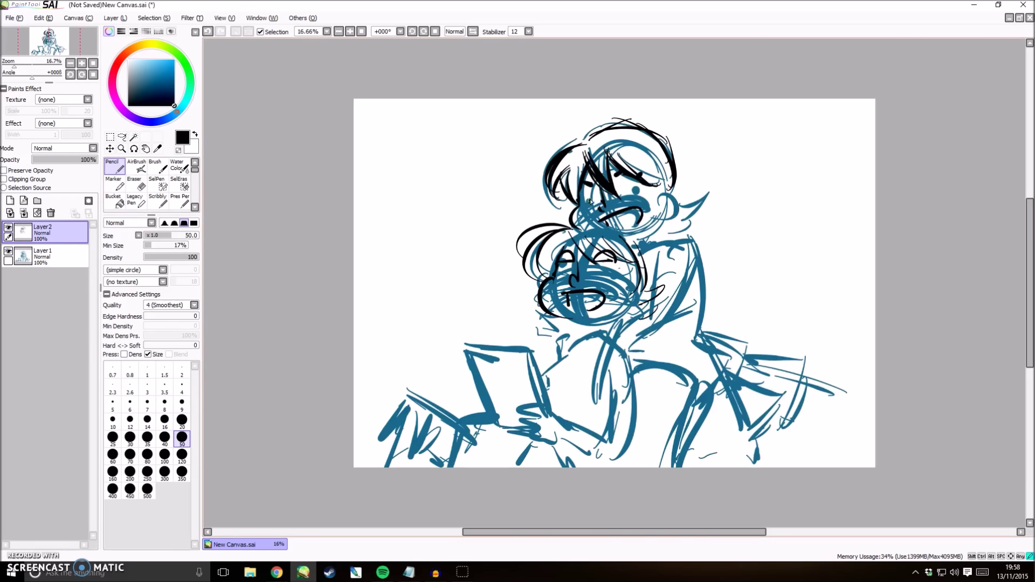
- Redraw the upper figure's eyes, and add the ear and extra hair strands around the head
{"action": "mouse_move", "coordinate": [629, 190]}
{"action": "left_mouse_down"}
{"action": "mouse_move", "coordinate": [666, 204]}
{"action": "mouse_move", "coordinate": [638, 212]}
{"action": "left_mouse_up"}
{"action": "left_click_drag", "start_coordinate": [539, 208], "coordinate": [577, 206]}
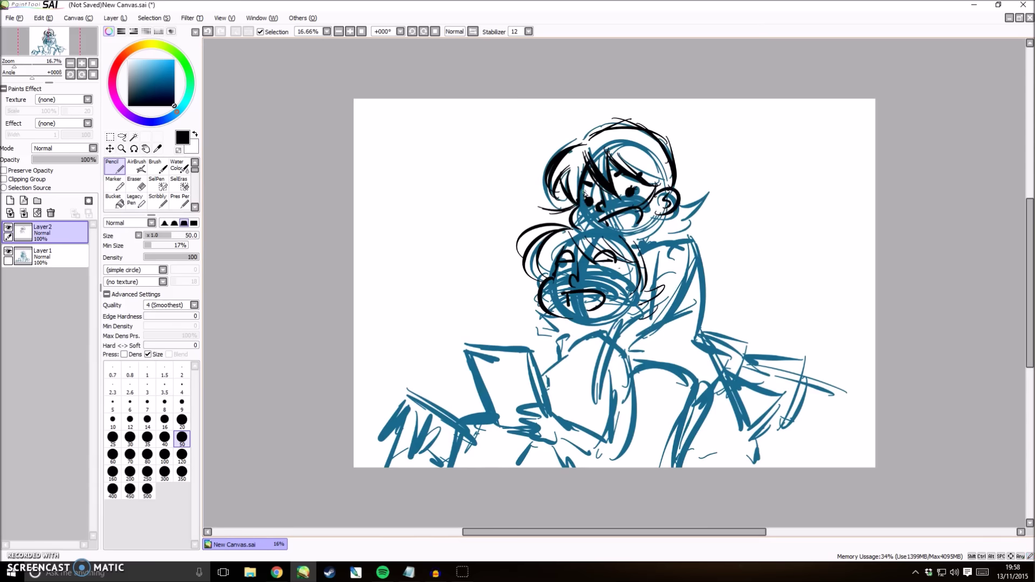
{"action": "left_click", "coordinate": [8, 253]}
{"action": "left_click", "coordinate": [8, 252]}
{"action": "left_click_drag", "start_coordinate": [584, 143], "coordinate": [531, 176]}
{"action": "left_click_drag", "start_coordinate": [555, 135], "coordinate": [587, 144]}
{"action": "mouse_move", "coordinate": [585, 228]}
{"action": "left_mouse_down"}
{"action": "mouse_move", "coordinate": [635, 248]}
{"action": "mouse_move", "coordinate": [614, 272]}
{"action": "mouse_move", "coordinate": [637, 312]}
{"action": "left_mouse_up"}
{"action": "left_click_drag", "start_coordinate": [630, 297], "coordinate": [637, 307]}
{"action": "key", "text": "ctrl+z"}
{"action": "key", "text": "ctrl+z"}
- Redraw the lower figure's pupils, and ink the ear, long side locks and neck
{"action": "mouse_move", "coordinate": [555, 272]}
{"action": "left_mouse_down"}
{"action": "mouse_move", "coordinate": [541, 280]}
{"action": "mouse_move", "coordinate": [554, 270]}
{"action": "left_mouse_up"}
{"action": "left_click_drag", "start_coordinate": [619, 281], "coordinate": [641, 306]}
{"action": "key", "text": "ctrl+z"}
{"action": "key", "text": "ctrl+z"}
{"action": "left_click_drag", "start_coordinate": [608, 257], "coordinate": [629, 343]}
{"action": "left_click_drag", "start_coordinate": [631, 269], "coordinate": [642, 345]}
{"action": "mouse_move", "coordinate": [542, 302]}
{"action": "left_mouse_down"}
{"action": "mouse_move", "coordinate": [519, 348]}
{"action": "mouse_move", "coordinate": [539, 350]}
{"action": "left_mouse_up"}
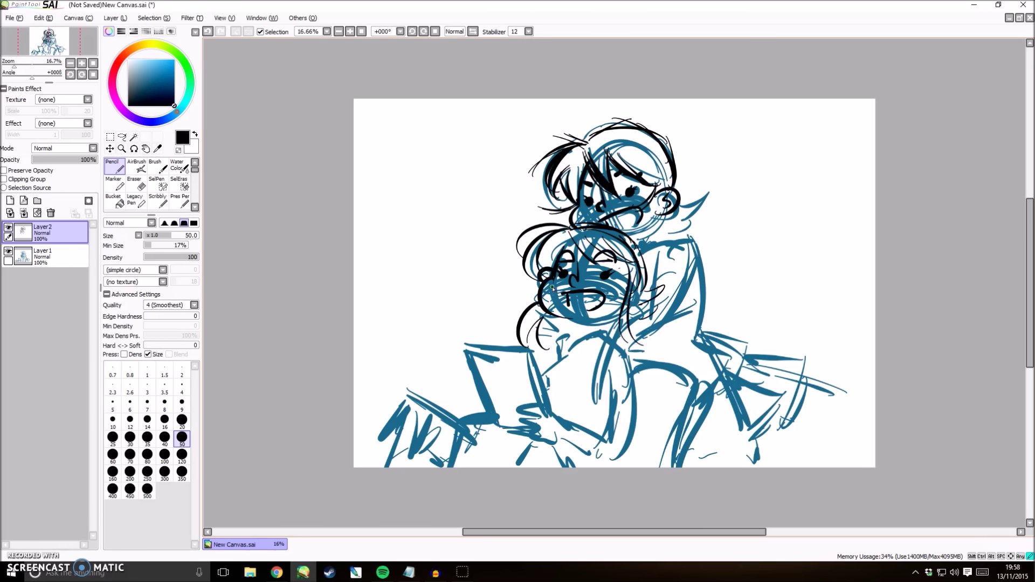
{"action": "left_click_drag", "start_coordinate": [622, 306], "coordinate": [578, 333]}
{"action": "mouse_move", "coordinate": [496, 206]}
{"action": "left_mouse_down"}
{"action": "mouse_move", "coordinate": [507, 203]}
{"action": "mouse_move", "coordinate": [511, 226]}
{"action": "left_mouse_up"}
{"action": "mouse_move", "coordinate": [495, 208]}
{"action": "left_mouse_down"}
{"action": "mouse_move", "coordinate": [510, 228]}
{"action": "mouse_move", "coordinate": [469, 243]}
{"action": "mouse_move", "coordinate": [494, 251]}
{"action": "left_mouse_up"}
{"action": "key", "text": "ctrl+z"}
{"action": "key", "text": "ctrl+z"}
{"action": "key", "text": "ctrl+z"}
{"action": "key", "text": "ctrl+z"}
{"action": "key", "text": "ctrl+z"}
{"action": "key", "text": "ctrl+z"}
{"action": "key", "text": "ctrl+z"}
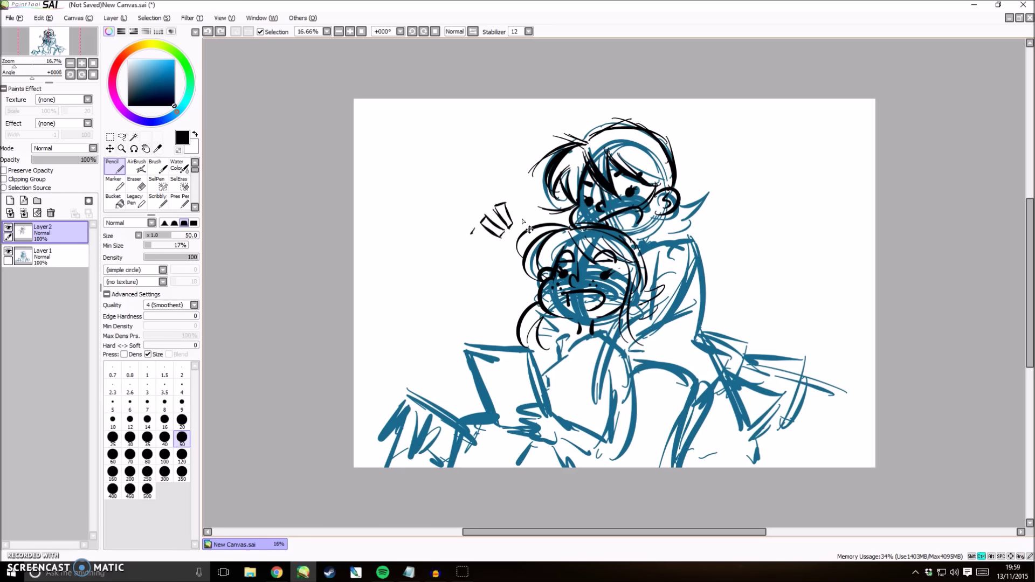
{"action": "mouse_move", "coordinate": [480, 222]}
{"action": "left_mouse_down"}
{"action": "mouse_move", "coordinate": [493, 221]}
{"action": "mouse_move", "coordinate": [495, 255]}
{"action": "left_mouse_up"}
{"action": "left_click_drag", "start_coordinate": [490, 256], "coordinate": [495, 255]}
{"action": "key", "text": "ctrl+z"}
{"action": "key", "text": "ctrl+z"}
- Draw a hollow exclamation mark beside the lower figure's head and add strands to the fringe
{"action": "left_click_drag", "start_coordinate": [490, 257], "coordinate": [495, 265]}
{"action": "left_click_drag", "start_coordinate": [483, 225], "coordinate": [493, 260]}
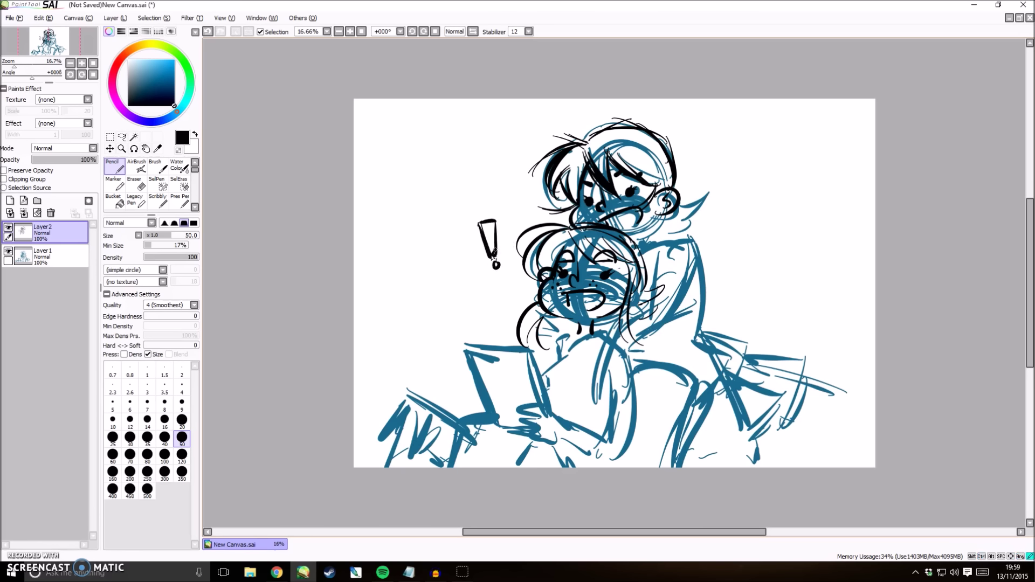
{"action": "left_click_drag", "start_coordinate": [580, 238], "coordinate": [633, 267]}
{"action": "left_click_drag", "start_coordinate": [578, 242], "coordinate": [636, 271]}
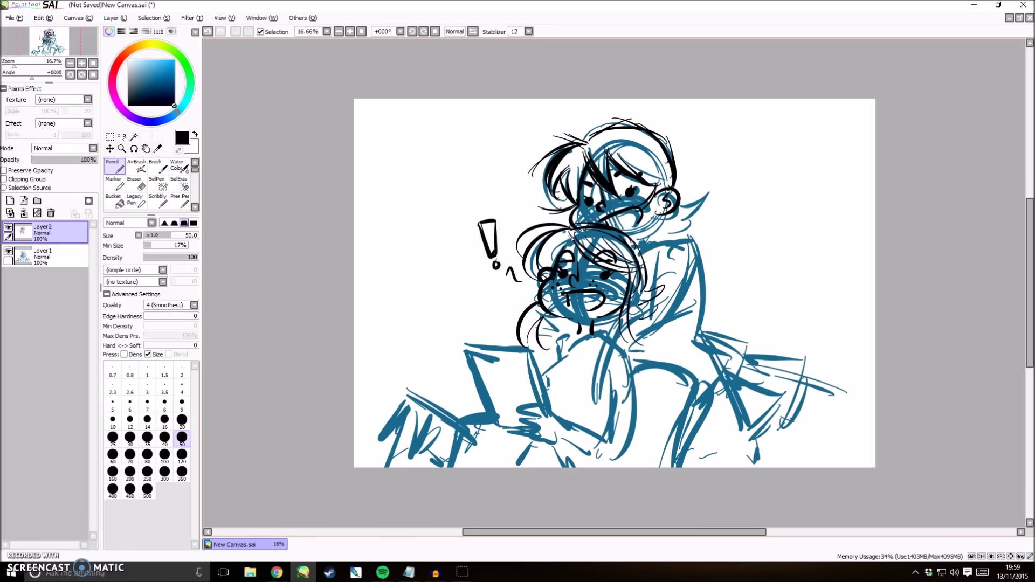
- Ink the upper figure's hand and cuff on the lower figure's chest, and the shoulder and bent arm
{"action": "left_click_drag", "start_coordinate": [592, 382], "coordinate": [609, 374]}
{"action": "mouse_move", "coordinate": [609, 327]}
{"action": "left_mouse_down"}
{"action": "mouse_move", "coordinate": [593, 367]}
{"action": "mouse_move", "coordinate": [610, 375]}
{"action": "left_mouse_up"}
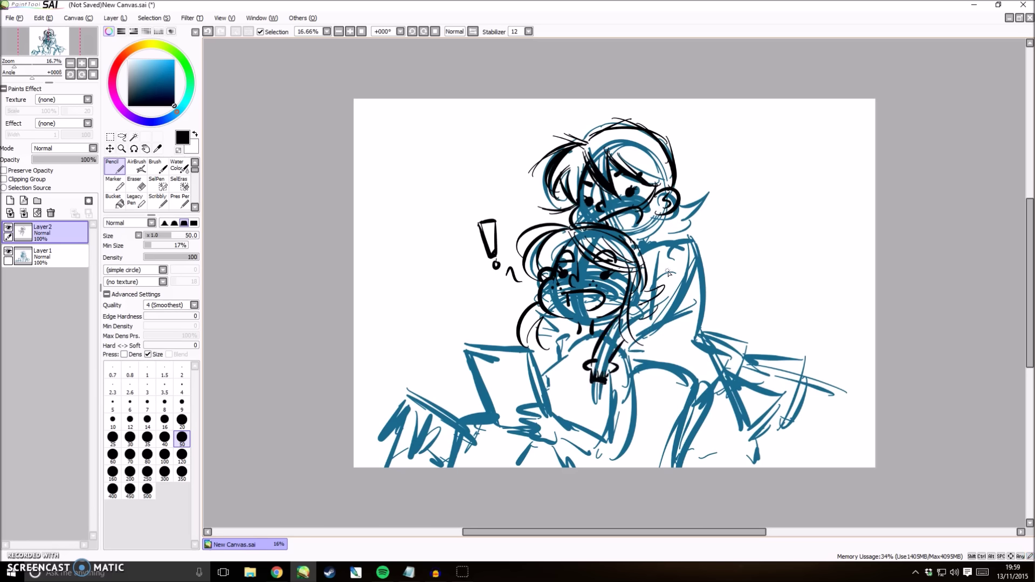
{"action": "mouse_move", "coordinate": [657, 215]}
{"action": "left_mouse_down"}
{"action": "mouse_move", "coordinate": [642, 263]}
{"action": "mouse_move", "coordinate": [652, 265]}
{"action": "left_mouse_up"}
{"action": "mouse_move", "coordinate": [650, 244]}
{"action": "left_mouse_down"}
{"action": "mouse_move", "coordinate": [680, 248]}
{"action": "mouse_move", "coordinate": [677, 291]}
{"action": "mouse_move", "coordinate": [639, 352]}
{"action": "left_mouse_up"}
{"action": "key", "text": "ctrl+z"}
{"action": "left_click_drag", "start_coordinate": [681, 249], "coordinate": [645, 328]}
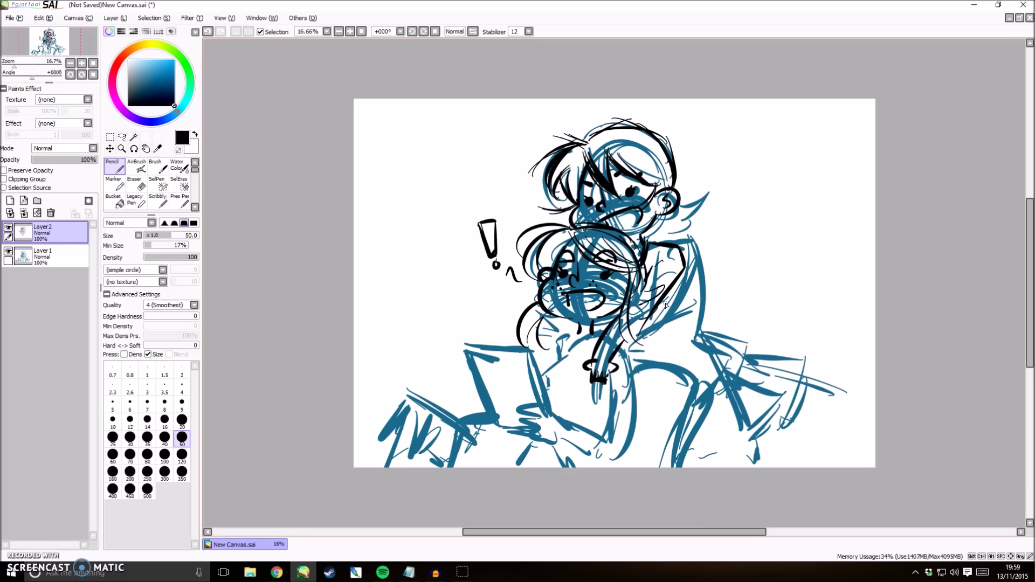
- Ink the lower figure's collar, the tilted tablet and the hand holding it with its cuff
{"action": "mouse_move", "coordinate": [574, 332]}
{"action": "left_mouse_down"}
{"action": "mouse_move", "coordinate": [552, 356]}
{"action": "mouse_move", "coordinate": [581, 338]}
{"action": "mouse_move", "coordinate": [580, 351]}
{"action": "left_mouse_up"}
{"action": "mouse_move", "coordinate": [593, 334]}
{"action": "left_mouse_down"}
{"action": "mouse_move", "coordinate": [604, 339]}
{"action": "mouse_move", "coordinate": [544, 370]}
{"action": "left_mouse_up"}
{"action": "mouse_move", "coordinate": [467, 350]}
{"action": "left_mouse_down"}
{"action": "mouse_move", "coordinate": [495, 424]}
{"action": "mouse_move", "coordinate": [524, 351]}
{"action": "left_mouse_up"}
{"action": "mouse_move", "coordinate": [531, 351]}
{"action": "left_mouse_down"}
{"action": "mouse_move", "coordinate": [544, 402]}
{"action": "mouse_move", "coordinate": [531, 423]}
{"action": "mouse_move", "coordinate": [563, 440]}
{"action": "left_mouse_up"}
{"action": "left_click_drag", "start_coordinate": [567, 407], "coordinate": [570, 438]}
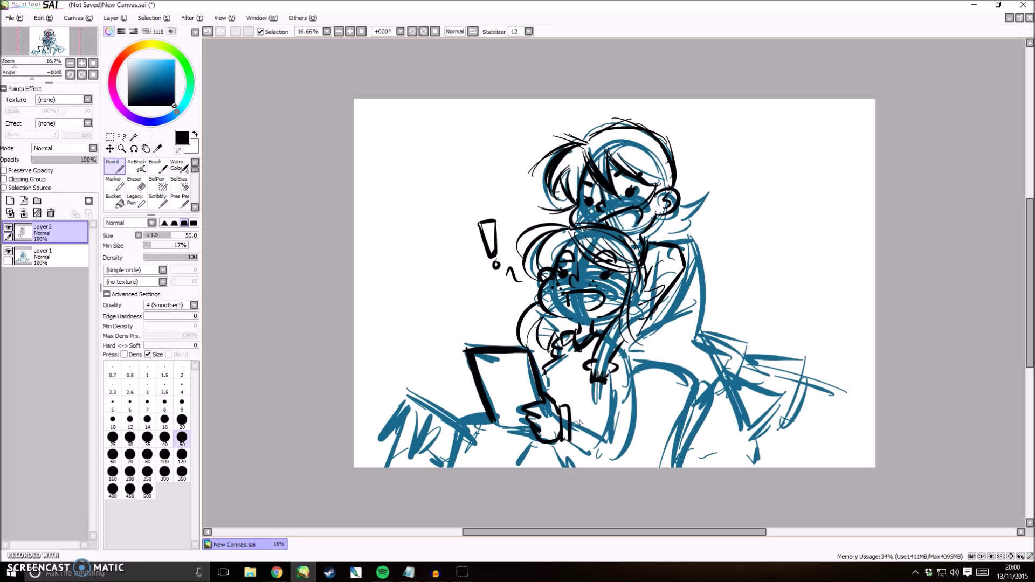
{"action": "mouse_move", "coordinate": [570, 412]}
{"action": "left_mouse_down"}
{"action": "mouse_move", "coordinate": [609, 452]}
{"action": "mouse_move", "coordinate": [600, 443]}
{"action": "mouse_move", "coordinate": [610, 432]}
{"action": "left_mouse_up"}
{"action": "key", "text": "ctrl+z"}
{"action": "key", "text": "ctrl+z"}
{"action": "key", "text": "ctrl+z"}
{"action": "key", "text": "ctrl+z"}
- Ink the lower figure's sleeve from the shoulder around the bent elbow to the cuff
{"action": "left_click_drag", "start_coordinate": [622, 430], "coordinate": [604, 418]}
{"action": "left_click_drag", "start_coordinate": [612, 376], "coordinate": [610, 419]}
{"action": "left_click_drag", "start_coordinate": [630, 360], "coordinate": [632, 453]}
{"action": "mouse_move", "coordinate": [566, 437]}
{"action": "left_mouse_down"}
{"action": "mouse_move", "coordinate": [636, 454]}
{"action": "mouse_move", "coordinate": [634, 469]}
{"action": "left_mouse_up"}
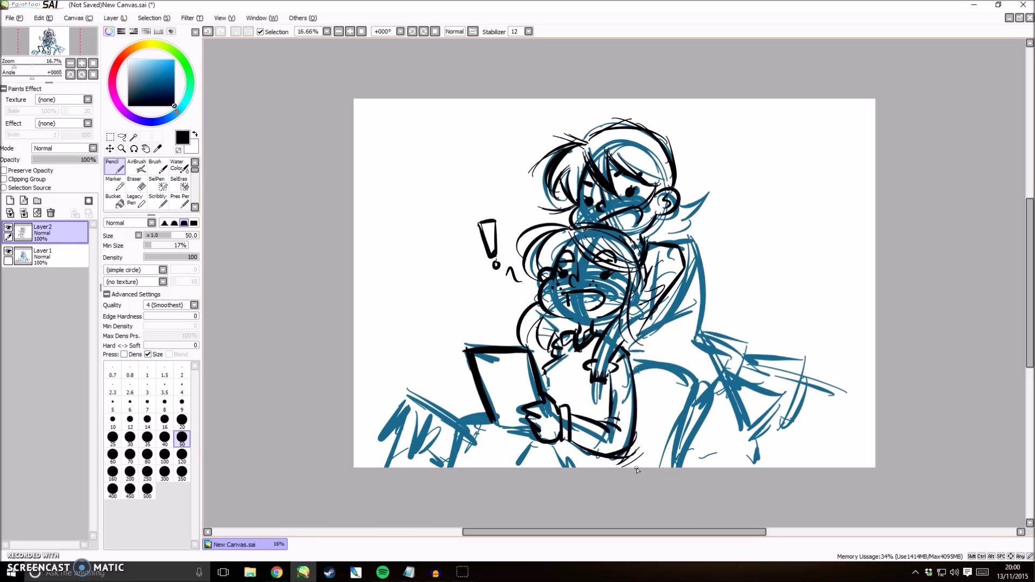
- Ink the upper figure's side from under the arm down to the waist and the top of the skirt
{"action": "left_click_drag", "start_coordinate": [679, 279], "coordinate": [678, 328]}
{"action": "left_click_drag", "start_coordinate": [681, 328], "coordinate": [721, 346]}
{"action": "left_click_drag", "start_coordinate": [718, 349], "coordinate": [702, 381]}
- Ink the rounded chair back behind the lower figure with long curved fold lines running down to the canvas edge
{"action": "mouse_move", "coordinate": [625, 360]}
{"action": "left_mouse_down"}
{"action": "mouse_move", "coordinate": [680, 372]}
{"action": "mouse_move", "coordinate": [699, 388]}
{"action": "left_mouse_up"}
{"action": "left_click_drag", "start_coordinate": [685, 375], "coordinate": [697, 468]}
{"action": "left_click_drag", "start_coordinate": [684, 382], "coordinate": [653, 453]}
{"action": "left_click_drag", "start_coordinate": [672, 404], "coordinate": [654, 468]}
{"action": "left_click_drag", "start_coordinate": [673, 384], "coordinate": [651, 467]}
{"action": "key", "text": "alt+Tab"}
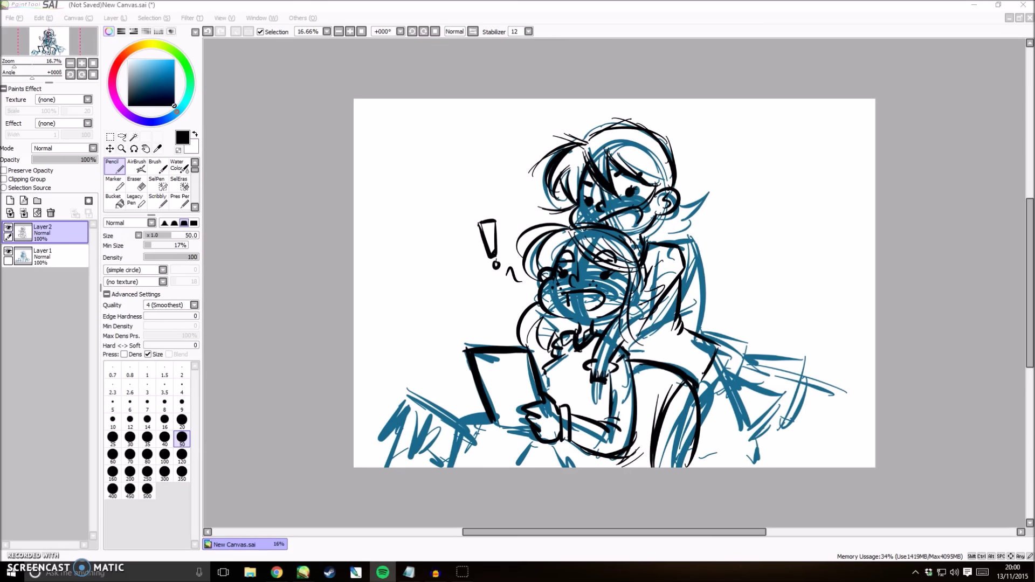
- Ink the upper figure's pleated skirt, with its flared hem and folds
{"action": "mouse_move", "coordinate": [718, 345]}
{"action": "left_mouse_down"}
{"action": "mouse_move", "coordinate": [769, 365]}
{"action": "mouse_move", "coordinate": [774, 386]}
{"action": "mouse_move", "coordinate": [760, 402]}
{"action": "left_mouse_up"}
{"action": "mouse_move", "coordinate": [720, 390]}
{"action": "left_mouse_down"}
{"action": "mouse_move", "coordinate": [758, 408]}
{"action": "mouse_move", "coordinate": [728, 431]}
{"action": "left_mouse_up"}
{"action": "left_click_drag", "start_coordinate": [757, 410], "coordinate": [732, 443]}
{"action": "left_click_drag", "start_coordinate": [712, 407], "coordinate": [736, 435]}
{"action": "left_click_drag", "start_coordinate": [734, 441], "coordinate": [704, 463]}
{"action": "left_click_drag", "start_coordinate": [705, 459], "coordinate": [694, 461]}
- Fill the upper figure's leg below the skirt solid black and trim its outer edge with the size 200 eraser
{"action": "mouse_move", "coordinate": [779, 435]}
{"action": "left_mouse_down"}
{"action": "mouse_move", "coordinate": [758, 412]}
{"action": "mouse_move", "coordinate": [800, 461]}
{"action": "left_mouse_up"}
{"action": "mouse_move", "coordinate": [739, 423]}
{"action": "left_mouse_down"}
{"action": "mouse_move", "coordinate": [761, 442]}
{"action": "mouse_move", "coordinate": [752, 465]}
{"action": "mouse_move", "coordinate": [777, 427]}
{"action": "left_mouse_up"}
{"action": "left_click_drag", "start_coordinate": [809, 467], "coordinate": [784, 455]}
{"action": "left_click", "coordinate": [136, 185]}
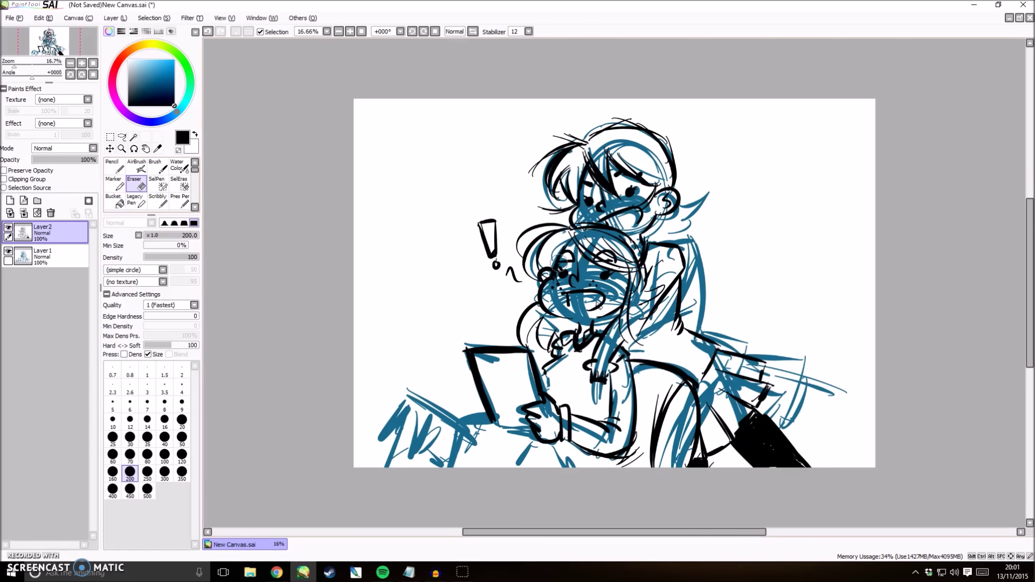
{"action": "left_click_drag", "start_coordinate": [771, 406], "coordinate": [814, 504]}
- Ink the spiky tuft of hair sticking out behind the upper figure's ear with the Pencil
{"action": "left_click", "coordinate": [114, 171]}
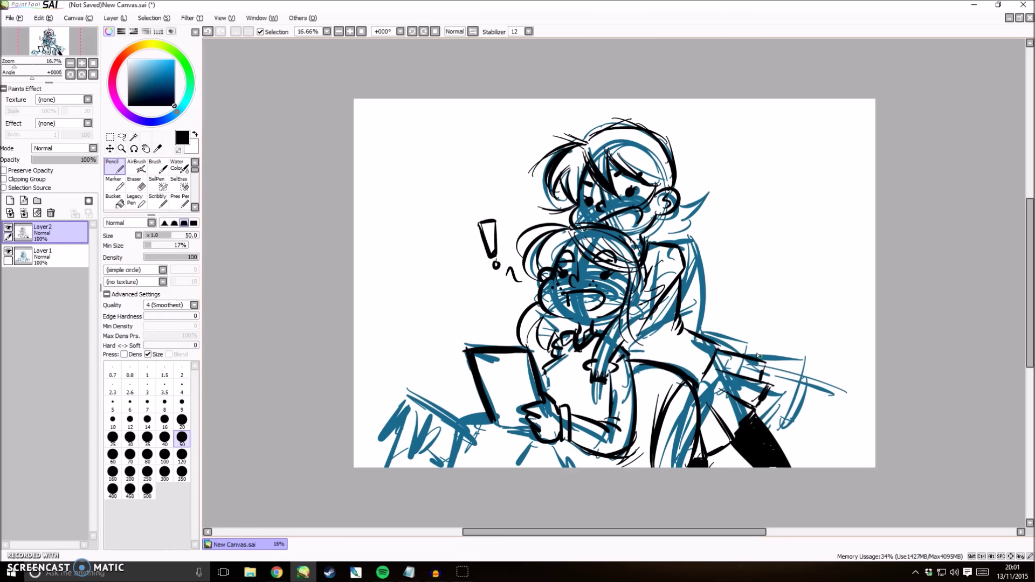
{"action": "left_click_drag", "start_coordinate": [679, 204], "coordinate": [712, 193]}
{"action": "left_click_drag", "start_coordinate": [712, 193], "coordinate": [652, 238]}
{"action": "left_click_drag", "start_coordinate": [681, 199], "coordinate": [702, 178]}
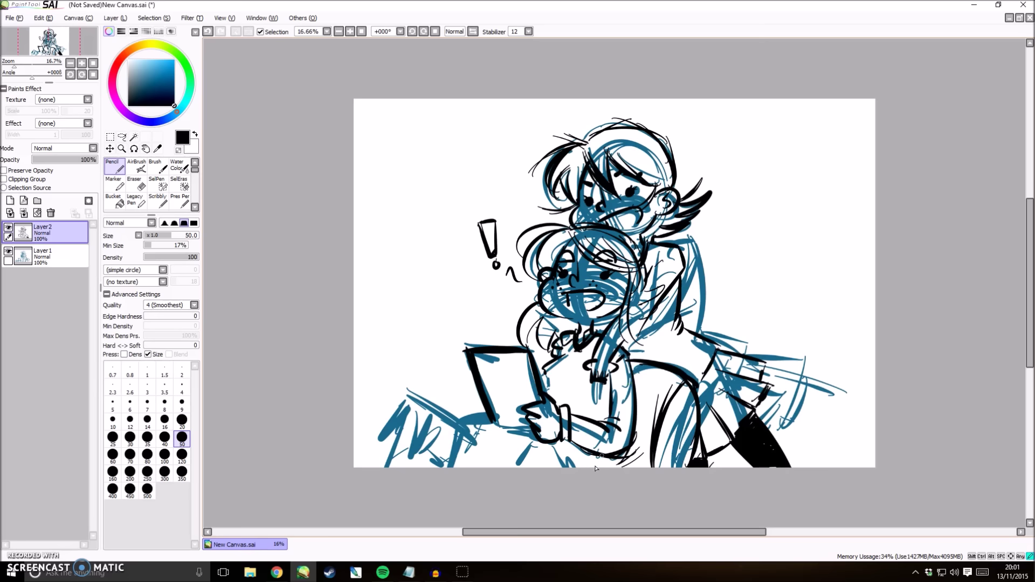
- Ink the lower figure's leg below the tablet with dark hatching and remove the stray strokes beside the knee
{"action": "mouse_move", "coordinate": [467, 408]}
{"action": "left_mouse_down"}
{"action": "mouse_move", "coordinate": [555, 470]}
{"action": "mouse_move", "coordinate": [442, 403]}
{"action": "mouse_move", "coordinate": [420, 468]}
{"action": "left_mouse_up"}
{"action": "left_click_drag", "start_coordinate": [427, 416], "coordinate": [418, 468]}
{"action": "mouse_move", "coordinate": [459, 422]}
{"action": "left_mouse_down"}
{"action": "mouse_move", "coordinate": [443, 468]}
{"action": "mouse_move", "coordinate": [453, 468]}
{"action": "left_mouse_up"}
{"action": "left_click_drag", "start_coordinate": [478, 445], "coordinate": [474, 463]}
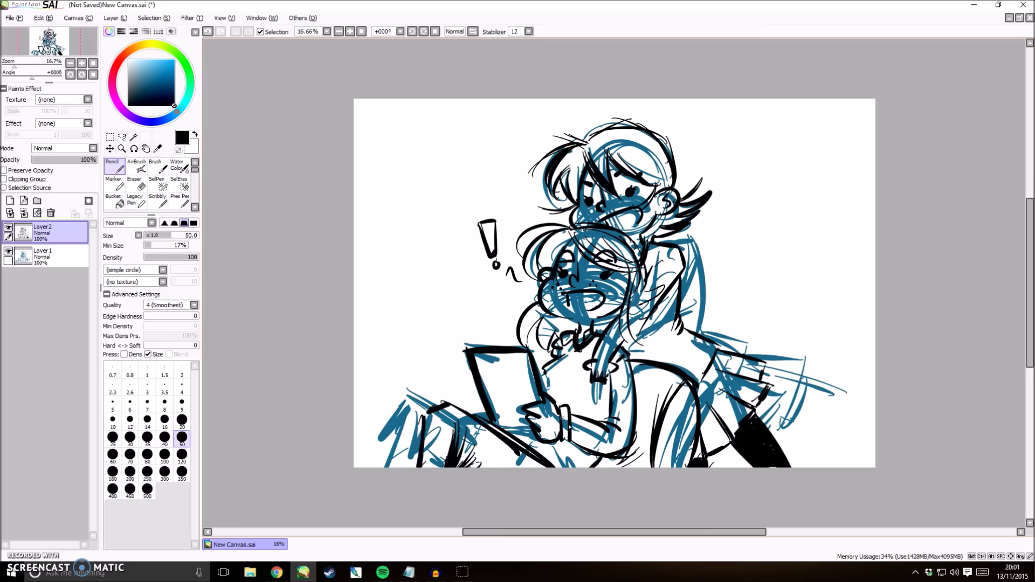
{"action": "key", "text": "ctrl+z"}
{"action": "key", "text": "ctrl+z"}
{"action": "key", "text": "ctrl+z"}
{"action": "key", "text": "ctrl+z"}
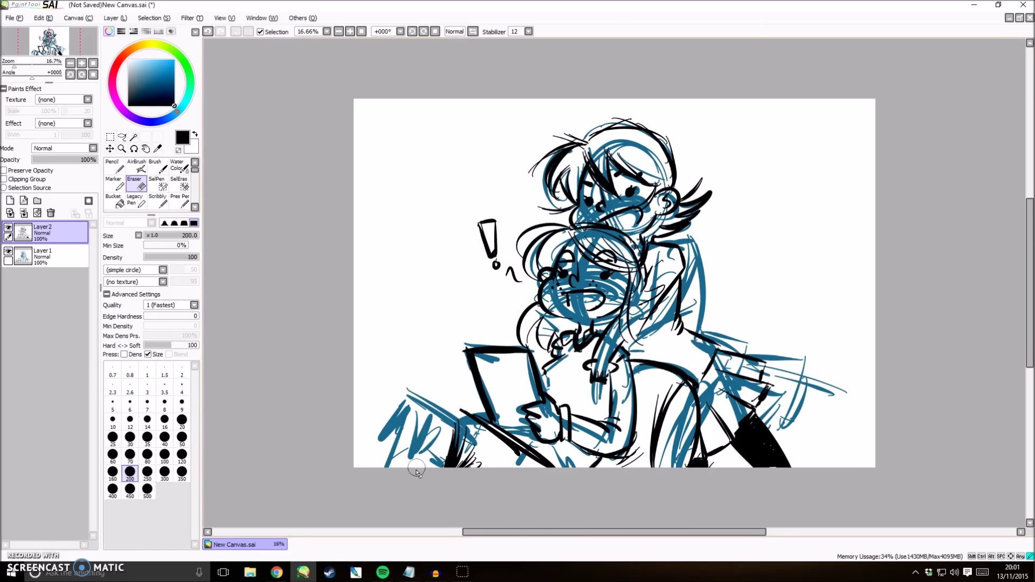
- Ink the lower figure's outstretched shin beyond the tablet and the shoe with its striped sole
{"action": "mouse_move", "coordinate": [451, 381]}
{"action": "left_mouse_down"}
{"action": "mouse_move", "coordinate": [474, 374]}
{"action": "mouse_move", "coordinate": [392, 452]}
{"action": "left_mouse_up"}
{"action": "left_click_drag", "start_coordinate": [461, 426], "coordinate": [479, 396]}
{"action": "left_click_drag", "start_coordinate": [388, 449], "coordinate": [404, 472]}
{"action": "left_click_drag", "start_coordinate": [453, 435], "coordinate": [420, 473]}
{"action": "left_click_drag", "start_coordinate": [477, 422], "coordinate": [459, 446]}
{"action": "mouse_move", "coordinate": [399, 468]}
{"action": "left_mouse_down"}
{"action": "mouse_move", "coordinate": [368, 421]}
{"action": "mouse_move", "coordinate": [359, 433]}
{"action": "mouse_move", "coordinate": [373, 467]}
{"action": "left_mouse_up"}
{"action": "left_click_drag", "start_coordinate": [361, 432], "coordinate": [397, 468]}
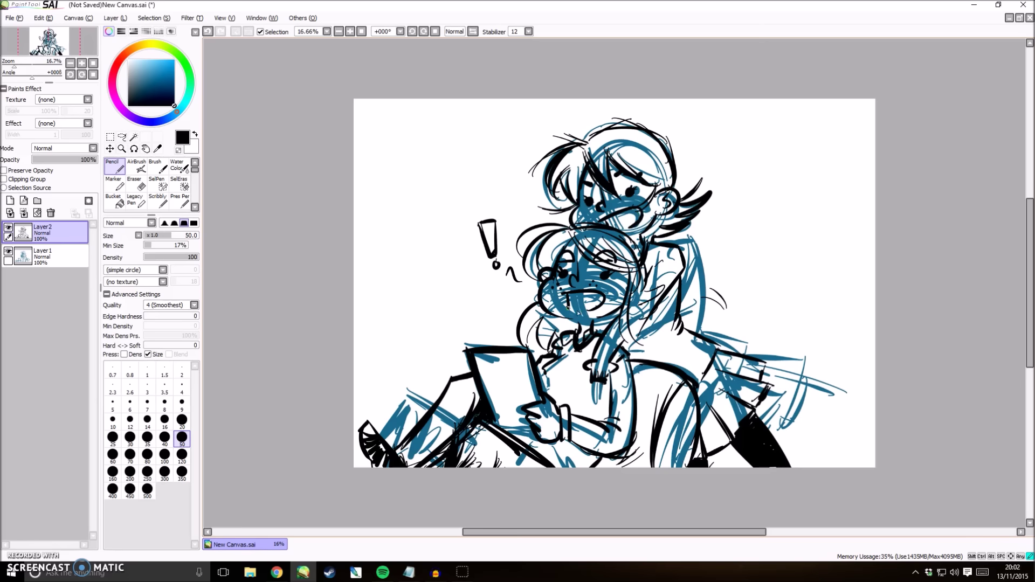
{"action": "key", "text": "ctrl+z"}
{"action": "left_click_drag", "start_coordinate": [570, 306], "coordinate": [581, 310]}
{"action": "key", "text": "ctrl+z"}
- Add a layer between the line art and the sketch and fill the upper figure's hair black at pencil size 70
{"action": "left_click", "coordinate": [10, 201]}
{"action": "left_click_drag", "start_coordinate": [60, 234], "coordinate": [60, 255]}
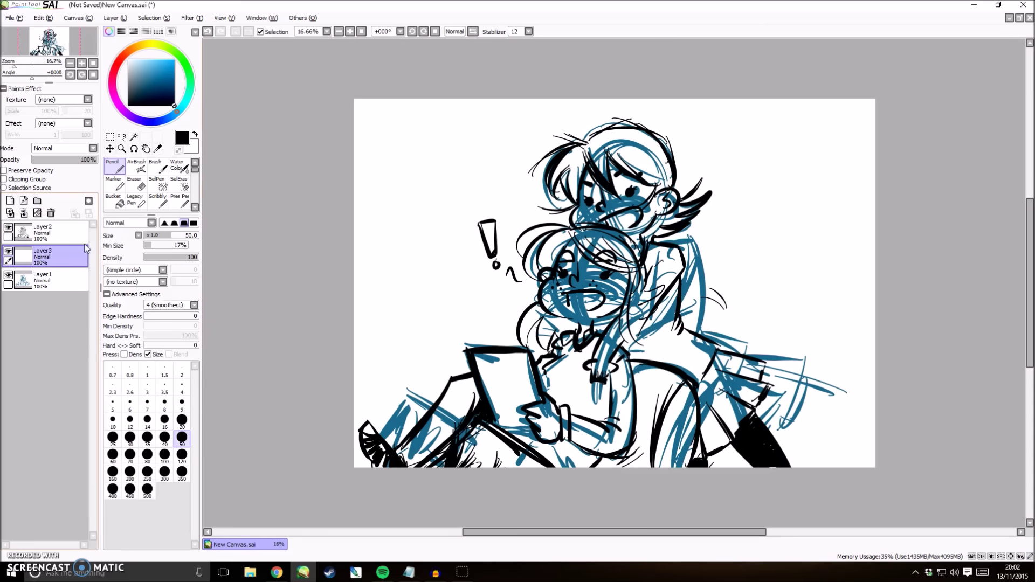
{"action": "left_click", "coordinate": [133, 452]}
{"action": "mouse_move", "coordinate": [574, 153]}
{"action": "left_mouse_down"}
{"action": "mouse_move", "coordinate": [558, 171]}
{"action": "mouse_move", "coordinate": [580, 152]}
{"action": "mouse_move", "coordinate": [576, 190]}
{"action": "mouse_move", "coordinate": [606, 162]}
{"action": "mouse_move", "coordinate": [594, 160]}
{"action": "mouse_move", "coordinate": [611, 133]}
{"action": "mouse_move", "coordinate": [587, 147]}
{"action": "mouse_move", "coordinate": [617, 138]}
{"action": "mouse_move", "coordinate": [612, 151]}
{"action": "mouse_move", "coordinate": [667, 187]}
{"action": "mouse_move", "coordinate": [661, 147]}
{"action": "mouse_move", "coordinate": [622, 127]}
{"action": "mouse_move", "coordinate": [616, 147]}
{"action": "mouse_move", "coordinate": [587, 143]}
{"action": "mouse_move", "coordinate": [611, 128]}
{"action": "mouse_move", "coordinate": [625, 144]}
{"action": "mouse_move", "coordinate": [615, 152]}
{"action": "mouse_move", "coordinate": [648, 164]}
{"action": "mouse_move", "coordinate": [657, 154]}
{"action": "mouse_move", "coordinate": [660, 178]}
{"action": "mouse_move", "coordinate": [639, 134]}
{"action": "mouse_move", "coordinate": [662, 158]}
{"action": "left_mouse_up"}
{"action": "left_click_drag", "start_coordinate": [650, 235], "coordinate": [673, 224]}
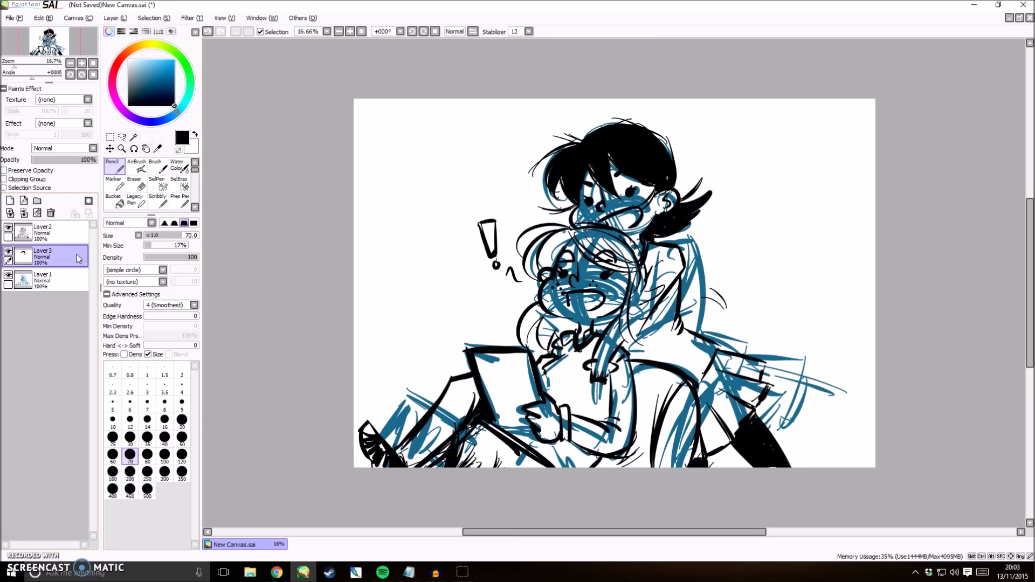
- Hide the blue sketch layer and ink the upper figure's hand and sleeve edge on the line art at size 50
{"action": "left_click", "coordinate": [51, 280]}
{"action": "left_click", "coordinate": [8, 275]}
{"action": "left_click", "coordinate": [77, 238]}
{"action": "left_click", "coordinate": [182, 437]}
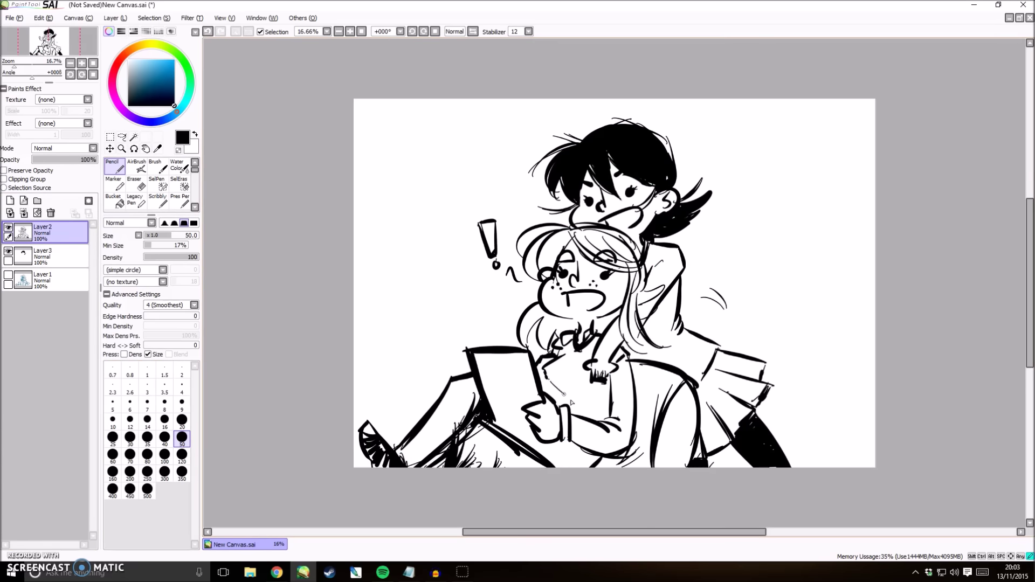
{"action": "mouse_move", "coordinate": [591, 383]}
{"action": "left_mouse_down"}
{"action": "mouse_move", "coordinate": [587, 397]}
{"action": "mouse_move", "coordinate": [603, 389]}
{"action": "left_mouse_up"}
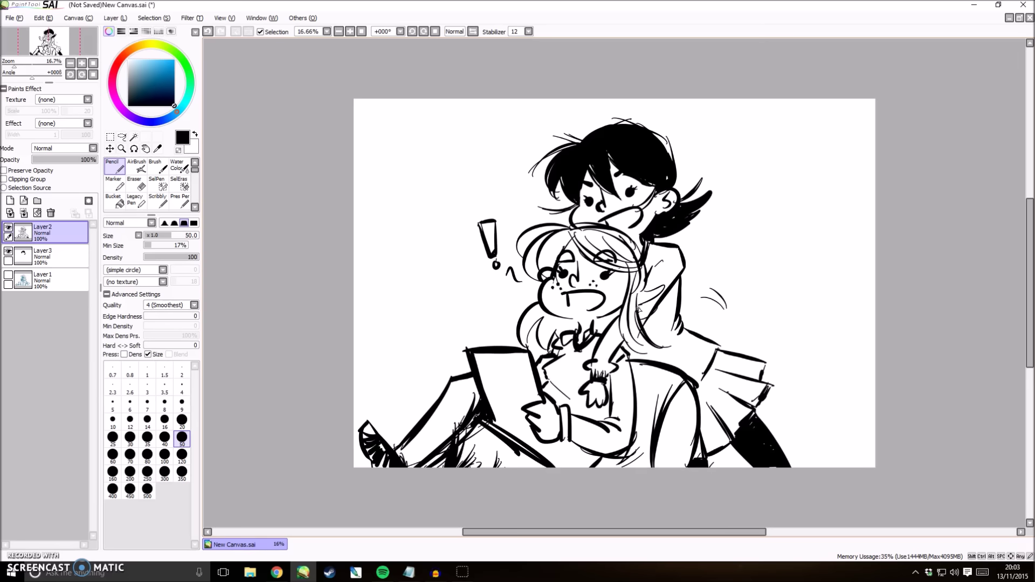
{"action": "left_click_drag", "start_coordinate": [615, 324], "coordinate": [598, 356]}
- Paint both figures' faces, necks and hands tan on the colour layer with the pencil at size 200
{"action": "left_click", "coordinate": [44, 256]}
{"action": "left_click", "coordinate": [131, 50]}
{"action": "left_click", "coordinate": [140, 67]}
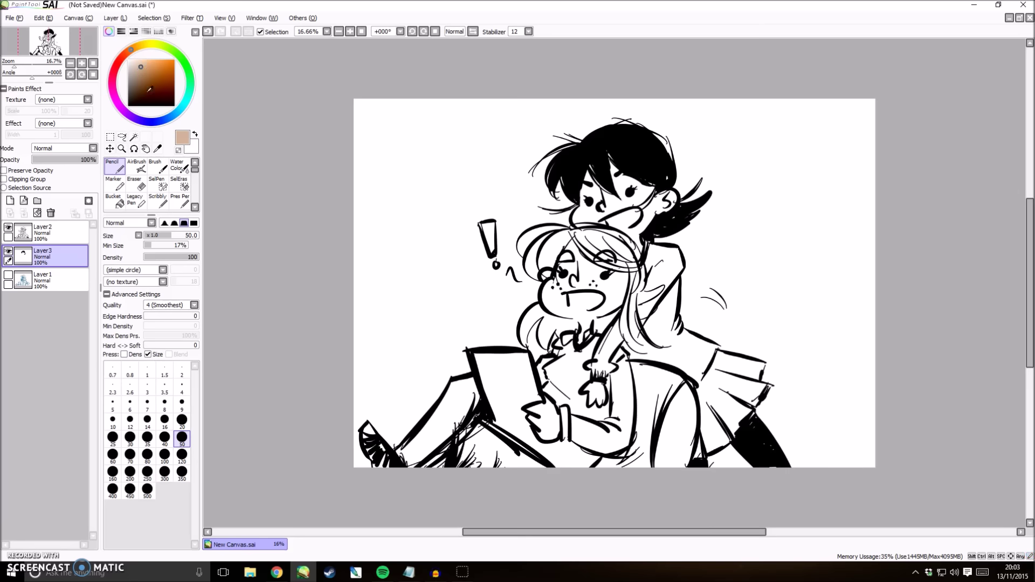
{"action": "left_click", "coordinate": [130, 454]}
{"action": "left_click", "coordinate": [130, 472]}
{"action": "mouse_move", "coordinate": [620, 186]}
{"action": "left_mouse_down"}
{"action": "mouse_move", "coordinate": [602, 209]}
{"action": "mouse_move", "coordinate": [589, 172]}
{"action": "mouse_move", "coordinate": [594, 195]}
{"action": "mouse_move", "coordinate": [583, 218]}
{"action": "mouse_move", "coordinate": [619, 206]}
{"action": "mouse_move", "coordinate": [612, 162]}
{"action": "mouse_move", "coordinate": [635, 191]}
{"action": "mouse_move", "coordinate": [647, 189]}
{"action": "mouse_move", "coordinate": [618, 206]}
{"action": "mouse_move", "coordinate": [649, 209]}
{"action": "mouse_move", "coordinate": [635, 238]}
{"action": "mouse_move", "coordinate": [661, 208]}
{"action": "left_mouse_up"}
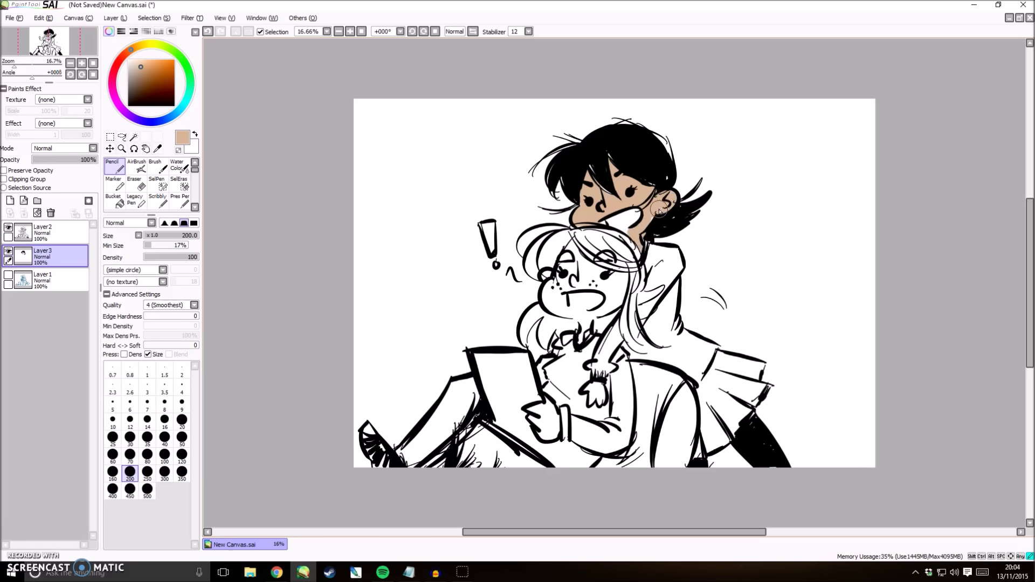
{"action": "mouse_move", "coordinate": [561, 257]}
{"action": "left_mouse_down"}
{"action": "mouse_move", "coordinate": [561, 283]}
{"action": "mouse_move", "coordinate": [549, 278]}
{"action": "mouse_move", "coordinate": [553, 299]}
{"action": "mouse_move", "coordinate": [557, 288]}
{"action": "mouse_move", "coordinate": [586, 324]}
{"action": "mouse_move", "coordinate": [613, 284]}
{"action": "mouse_move", "coordinate": [581, 261]}
{"action": "mouse_move", "coordinate": [624, 281]}
{"action": "mouse_move", "coordinate": [591, 286]}
{"action": "mouse_move", "coordinate": [621, 279]}
{"action": "left_mouse_up"}
{"action": "mouse_move", "coordinate": [593, 377]}
{"action": "left_mouse_down"}
{"action": "mouse_move", "coordinate": [548, 405]}
{"action": "mouse_move", "coordinate": [567, 342]}
{"action": "mouse_move", "coordinate": [556, 350]}
{"action": "mouse_move", "coordinate": [558, 417]}
{"action": "mouse_move", "coordinate": [535, 411]}
{"action": "mouse_move", "coordinate": [546, 403]}
{"action": "mouse_move", "coordinate": [537, 416]}
{"action": "mouse_move", "coordinate": [551, 430]}
{"action": "left_mouse_up"}
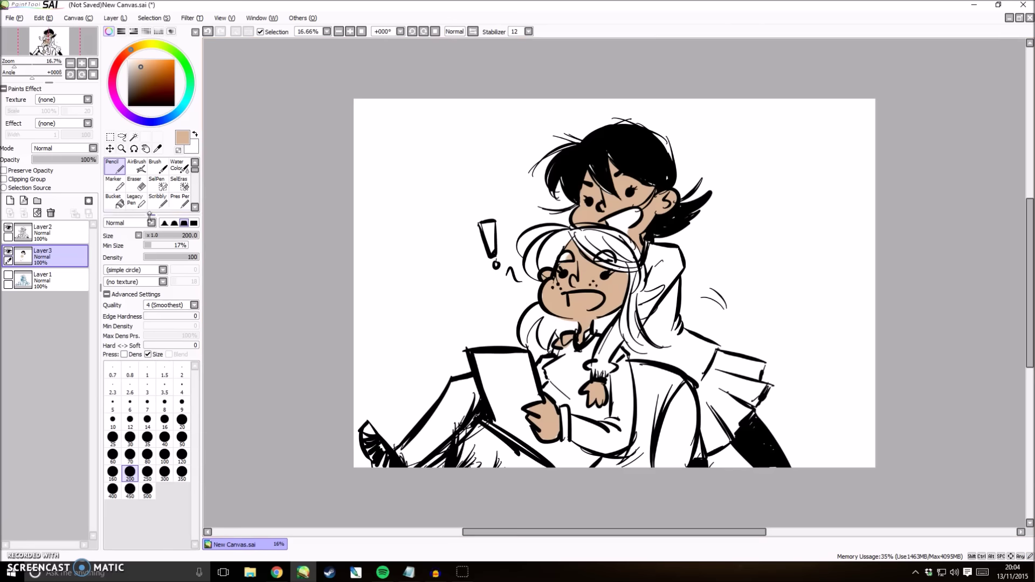
- Paint the inside of both open mouths salmon pink on the colour layer with the pencil at size 70
{"action": "left_click", "coordinate": [43, 232]}
{"action": "left_click", "coordinate": [182, 438]}
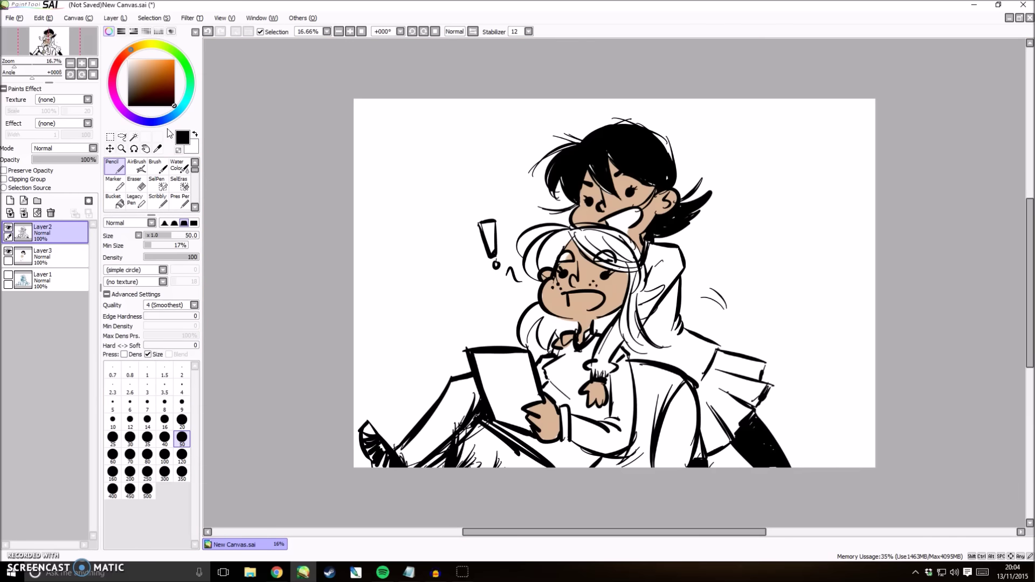
{"action": "left_click_drag", "start_coordinate": [127, 62], "coordinate": [143, 63]}
{"action": "left_click", "coordinate": [130, 455]}
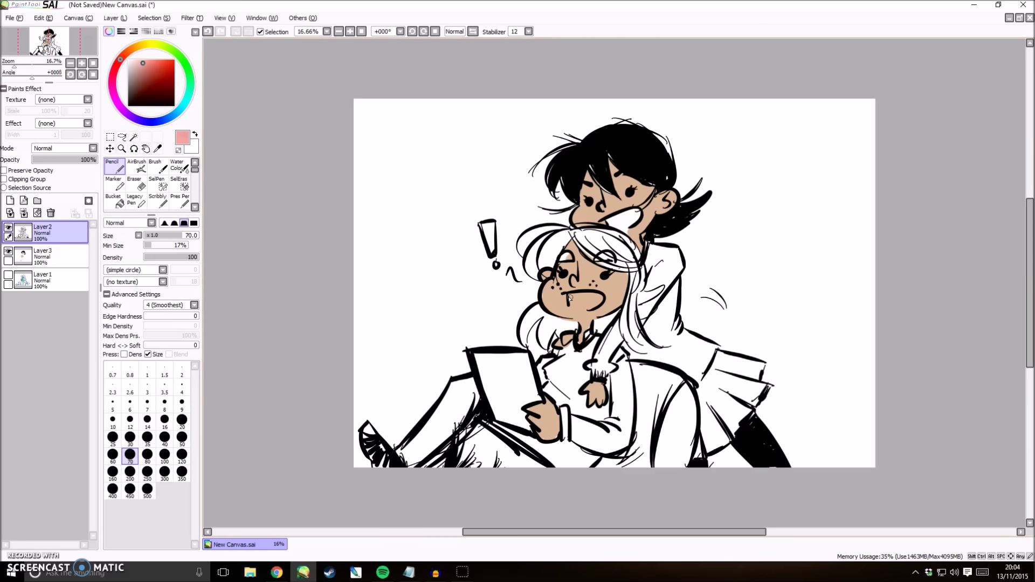
{"action": "left_click_drag", "start_coordinate": [569, 298], "coordinate": [575, 299]}
{"action": "key", "text": "ctrl+z"}
{"action": "key", "text": "ctrl+z"}
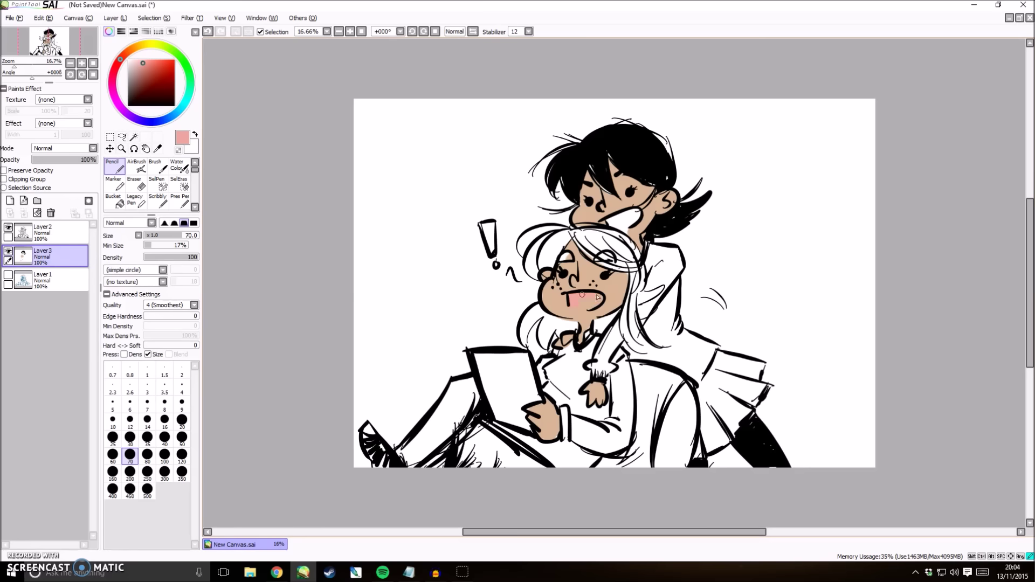
{"action": "mouse_move", "coordinate": [611, 222]}
{"action": "left_mouse_down"}
{"action": "mouse_move", "coordinate": [633, 214]}
{"action": "mouse_move", "coordinate": [611, 222]}
{"action": "left_mouse_up"}
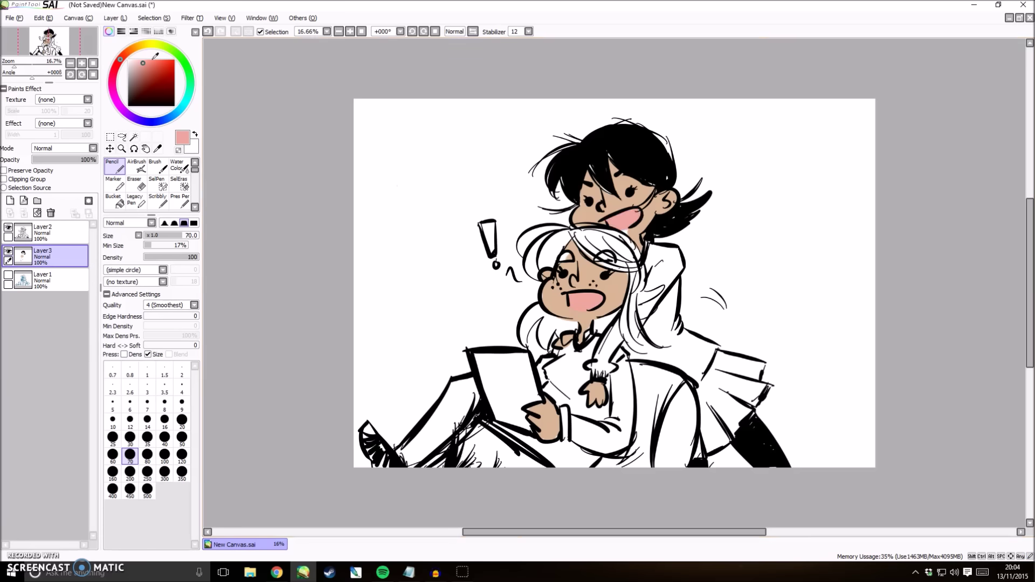
- Paint the lower figure's hair golden yellow, including the locks beside the neck and over the shoulder
{"action": "left_click", "coordinate": [139, 45]}
{"action": "left_click", "coordinate": [151, 63]}
{"action": "mouse_move", "coordinate": [548, 252]}
{"action": "left_mouse_down"}
{"action": "mouse_move", "coordinate": [571, 234]}
{"action": "mouse_move", "coordinate": [528, 248]}
{"action": "mouse_move", "coordinate": [523, 238]}
{"action": "mouse_move", "coordinate": [534, 270]}
{"action": "mouse_move", "coordinate": [599, 240]}
{"action": "mouse_move", "coordinate": [639, 267]}
{"action": "mouse_move", "coordinate": [598, 231]}
{"action": "mouse_move", "coordinate": [610, 231]}
{"action": "mouse_move", "coordinate": [631, 312]}
{"action": "mouse_move", "coordinate": [621, 309]}
{"action": "left_mouse_up"}
{"action": "mouse_move", "coordinate": [530, 316]}
{"action": "left_mouse_down"}
{"action": "mouse_move", "coordinate": [523, 340]}
{"action": "mouse_move", "coordinate": [537, 313]}
{"action": "mouse_move", "coordinate": [558, 335]}
{"action": "left_mouse_up"}
{"action": "mouse_move", "coordinate": [626, 297]}
{"action": "left_mouse_down"}
{"action": "mouse_move", "coordinate": [643, 268]}
{"action": "mouse_move", "coordinate": [636, 295]}
{"action": "mouse_move", "coordinate": [663, 294]}
{"action": "mouse_move", "coordinate": [632, 308]}
{"action": "left_mouse_up"}
{"action": "left_click_drag", "start_coordinate": [632, 344], "coordinate": [638, 341]}
- Paint the lower figure's jumper olive green with the pencil at size 200
{"action": "left_click", "coordinate": [162, 45]}
{"action": "left_click", "coordinate": [148, 72]}
{"action": "left_click", "coordinate": [130, 471]}
{"action": "mouse_move", "coordinate": [566, 350]}
{"action": "left_mouse_down"}
{"action": "mouse_move", "coordinate": [553, 373]}
{"action": "mouse_move", "coordinate": [573, 372]}
{"action": "mouse_move", "coordinate": [586, 352]}
{"action": "mouse_move", "coordinate": [586, 376]}
{"action": "mouse_move", "coordinate": [549, 390]}
{"action": "mouse_move", "coordinate": [592, 421]}
{"action": "mouse_move", "coordinate": [622, 367]}
{"action": "mouse_move", "coordinate": [627, 406]}
{"action": "mouse_move", "coordinate": [615, 423]}
{"action": "mouse_move", "coordinate": [590, 427]}
{"action": "mouse_move", "coordinate": [594, 439]}
{"action": "mouse_move", "coordinate": [620, 451]}
{"action": "left_mouse_up"}
{"action": "mouse_move", "coordinate": [507, 427]}
{"action": "left_mouse_down"}
{"action": "mouse_move", "coordinate": [545, 452]}
{"action": "mouse_move", "coordinate": [590, 441]}
{"action": "mouse_move", "coordinate": [596, 467]}
{"action": "left_mouse_up"}
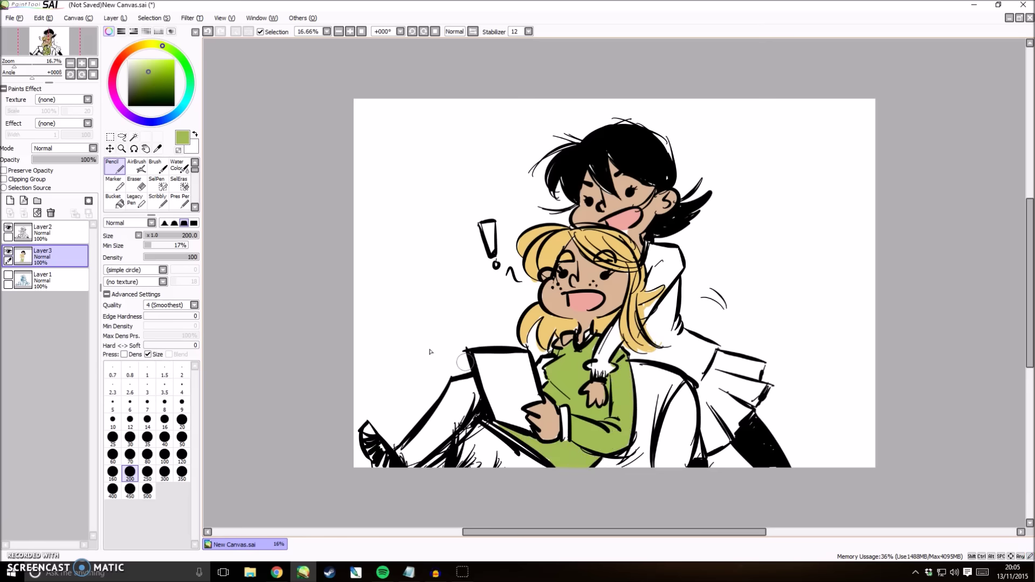
- Paint the lower figure's trousers medium blue
{"action": "left_click", "coordinate": [178, 110]}
{"action": "left_click", "coordinate": [149, 72]}
{"action": "mouse_move", "coordinate": [405, 461]}
{"action": "left_mouse_down"}
{"action": "mouse_move", "coordinate": [472, 382]}
{"action": "mouse_move", "coordinate": [475, 418]}
{"action": "mouse_move", "coordinate": [461, 404]}
{"action": "mouse_move", "coordinate": [455, 427]}
{"action": "mouse_move", "coordinate": [406, 453]}
{"action": "mouse_move", "coordinate": [416, 463]}
{"action": "mouse_move", "coordinate": [461, 421]}
{"action": "mouse_move", "coordinate": [486, 455]}
{"action": "left_mouse_up"}
{"action": "left_click_drag", "start_coordinate": [449, 412], "coordinate": [446, 426]}
{"action": "left_click_drag", "start_coordinate": [447, 463], "coordinate": [409, 505]}
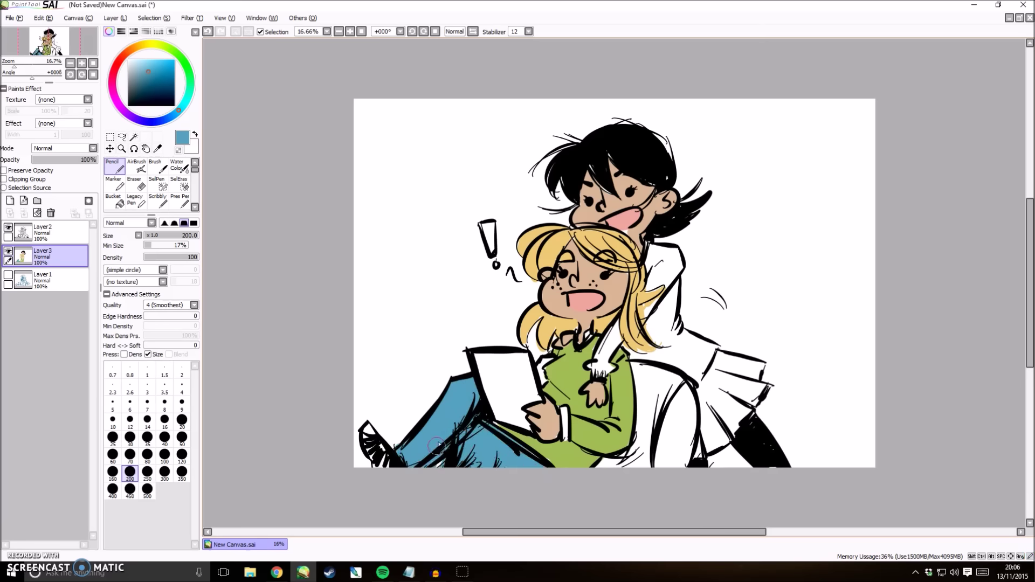
- Paint the chair back blue-grey and the tablet light grey
{"action": "left_click", "coordinate": [132, 77]}
{"action": "mouse_move", "coordinate": [658, 398]}
{"action": "left_mouse_down"}
{"action": "mouse_move", "coordinate": [646, 439]}
{"action": "mouse_move", "coordinate": [637, 368]}
{"action": "mouse_move", "coordinate": [661, 380]}
{"action": "mouse_move", "coordinate": [676, 452]}
{"action": "mouse_move", "coordinate": [668, 488]}
{"action": "mouse_move", "coordinate": [620, 474]}
{"action": "mouse_move", "coordinate": [613, 460]}
{"action": "mouse_move", "coordinate": [659, 464]}
{"action": "left_mouse_up"}
{"action": "left_click", "coordinate": [128, 64]}
{"action": "mouse_move", "coordinate": [534, 402]}
{"action": "left_mouse_down"}
{"action": "mouse_move", "coordinate": [522, 360]}
{"action": "mouse_move", "coordinate": [482, 362]}
{"action": "mouse_move", "coordinate": [507, 405]}
{"action": "mouse_move", "coordinate": [532, 396]}
{"action": "mouse_move", "coordinate": [521, 422]}
{"action": "left_mouse_up"}
- Paint the exclamation mark and the lower figure's shoe orange
{"action": "left_click", "coordinate": [130, 50]}
{"action": "left_click", "coordinate": [162, 66]}
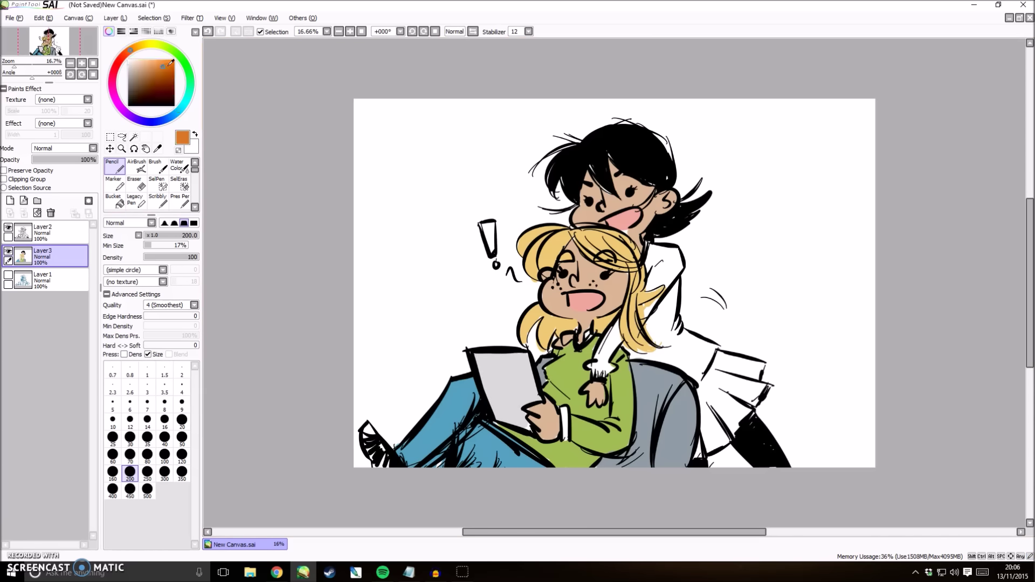
{"action": "left_click_drag", "start_coordinate": [486, 229], "coordinate": [492, 252]}
{"action": "left_click", "coordinate": [369, 430]}
- Paint the upper figure's skirt brown and add thin greyish plaid lines over it at pencil size 35
{"action": "left_click", "coordinate": [140, 78]}
{"action": "mouse_move", "coordinate": [720, 378]}
{"action": "left_mouse_down"}
{"action": "mouse_move", "coordinate": [760, 366]}
{"action": "mouse_move", "coordinate": [751, 395]}
{"action": "mouse_move", "coordinate": [762, 387]}
{"action": "mouse_move", "coordinate": [745, 388]}
{"action": "mouse_move", "coordinate": [732, 367]}
{"action": "mouse_move", "coordinate": [707, 385]}
{"action": "mouse_move", "coordinate": [707, 435]}
{"action": "mouse_move", "coordinate": [733, 429]}
{"action": "left_mouse_up"}
{"action": "left_click", "coordinate": [179, 110]}
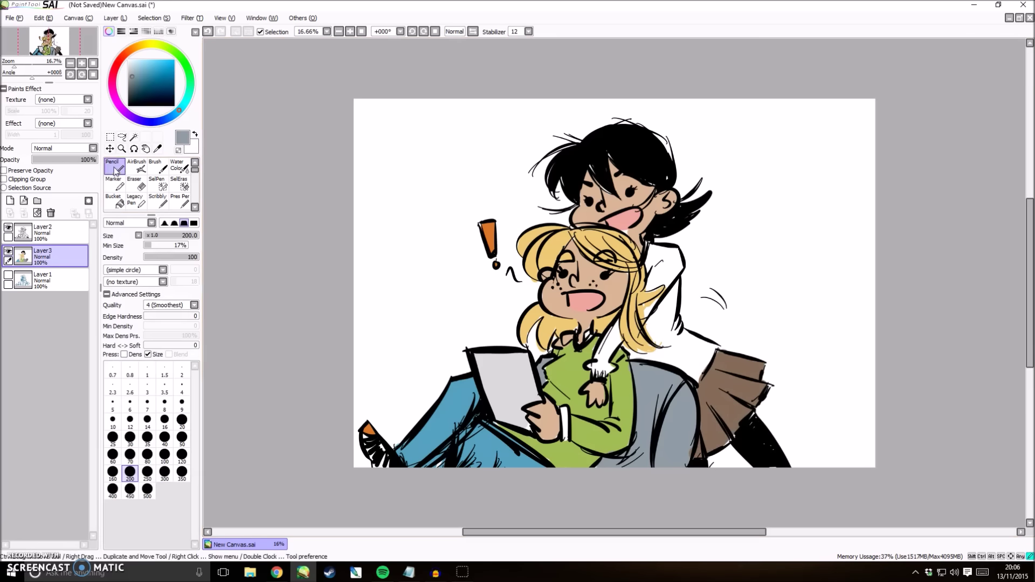
{"action": "left_click", "coordinate": [135, 69]}
{"action": "left_click", "coordinate": [132, 79]}
{"action": "left_click", "coordinate": [147, 437]}
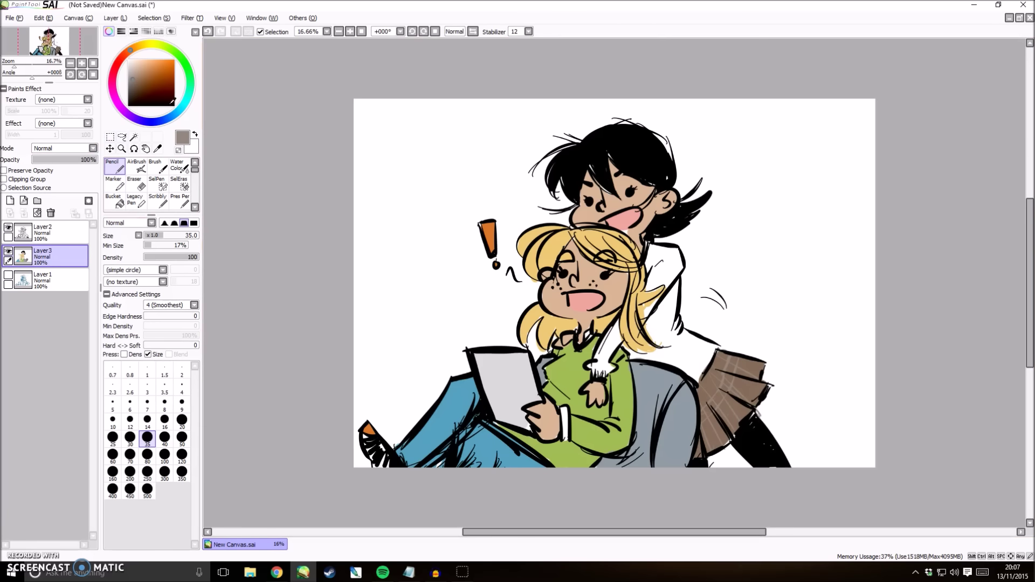
- Paint the upper figure's top and sleeve beige with the pencil at size 80
{"action": "left_click", "coordinate": [142, 45]}
{"action": "left_click", "coordinate": [142, 64]}
{"action": "left_click", "coordinate": [147, 455]}
{"action": "mouse_move", "coordinate": [658, 265]}
{"action": "left_mouse_down"}
{"action": "mouse_move", "coordinate": [651, 297]}
{"action": "mouse_move", "coordinate": [650, 257]}
{"action": "mouse_move", "coordinate": [669, 248]}
{"action": "mouse_move", "coordinate": [660, 277]}
{"action": "mouse_move", "coordinate": [665, 251]}
{"action": "mouse_move", "coordinate": [671, 278]}
{"action": "mouse_move", "coordinate": [679, 266]}
{"action": "mouse_move", "coordinate": [649, 287]}
{"action": "mouse_move", "coordinate": [649, 311]}
{"action": "mouse_move", "coordinate": [618, 338]}
{"action": "mouse_move", "coordinate": [619, 323]}
{"action": "mouse_move", "coordinate": [606, 378]}
{"action": "left_mouse_up"}
{"action": "left_click", "coordinate": [137, 73]}
{"action": "mouse_move", "coordinate": [620, 342]}
{"action": "left_mouse_down"}
{"action": "mouse_move", "coordinate": [679, 369]}
{"action": "mouse_move", "coordinate": [716, 354]}
{"action": "left_mouse_up"}
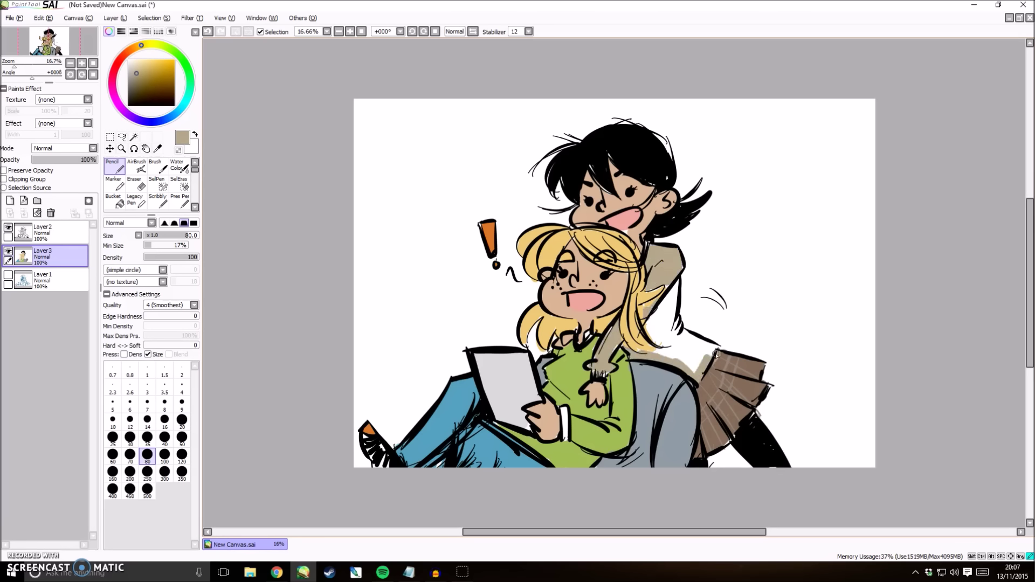
{"action": "mouse_move", "coordinate": [654, 326]}
{"action": "left_mouse_down"}
{"action": "mouse_move", "coordinate": [670, 308]}
{"action": "mouse_move", "coordinate": [644, 313]}
{"action": "mouse_move", "coordinate": [651, 326]}
{"action": "mouse_move", "coordinate": [664, 319]}
{"action": "mouse_move", "coordinate": [682, 341]}
{"action": "mouse_move", "coordinate": [706, 341]}
{"action": "mouse_move", "coordinate": [691, 343]}
{"action": "mouse_move", "coordinate": [672, 354]}
{"action": "left_mouse_up"}
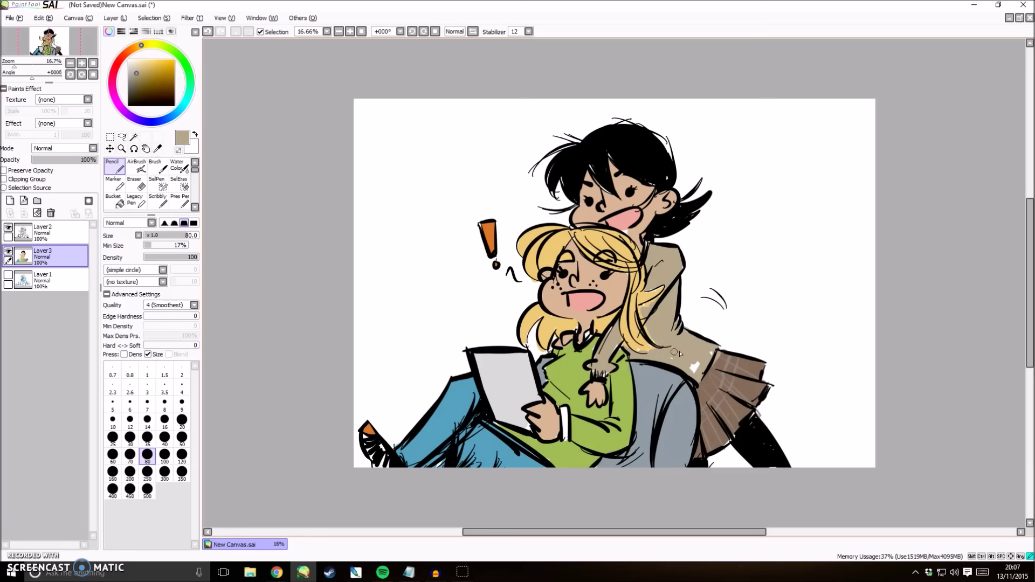
- Sample the skirt brown and the hair yellow and reduce the pencil to size 30 to touch up small gaps
{"action": "left_click", "coordinate": [719, 356], "text": "alt"}
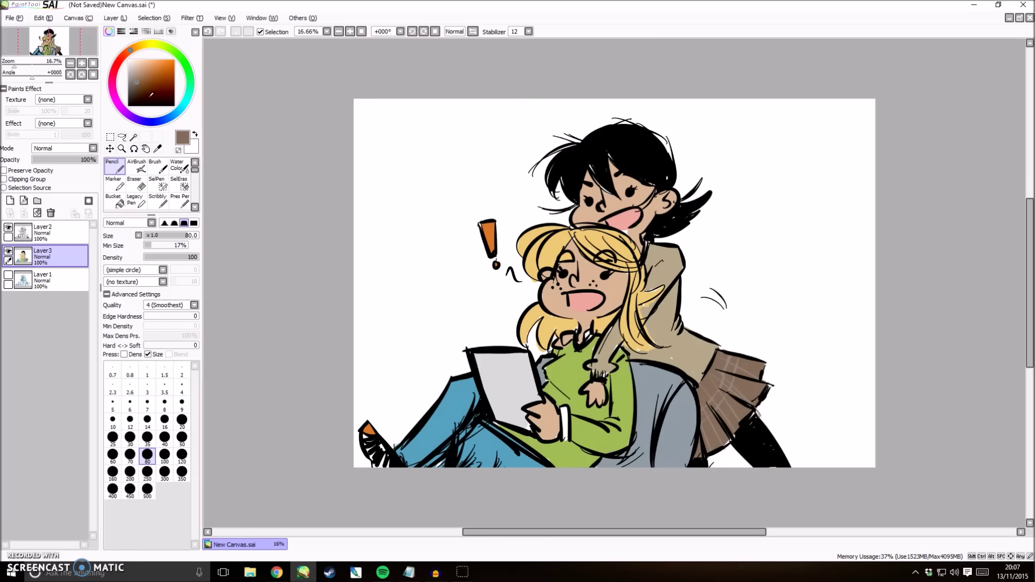
{"action": "left_click", "coordinate": [616, 334], "text": "alt"}
{"action": "key", "text": "bracketleft"}
{"action": "key", "text": "bracketleft"}
{"action": "key", "text": "bracketleft"}
{"action": "key", "text": "bracketleft"}
{"action": "key", "text": "bracketleft"}
{"action": "key", "text": "bracketleft"}
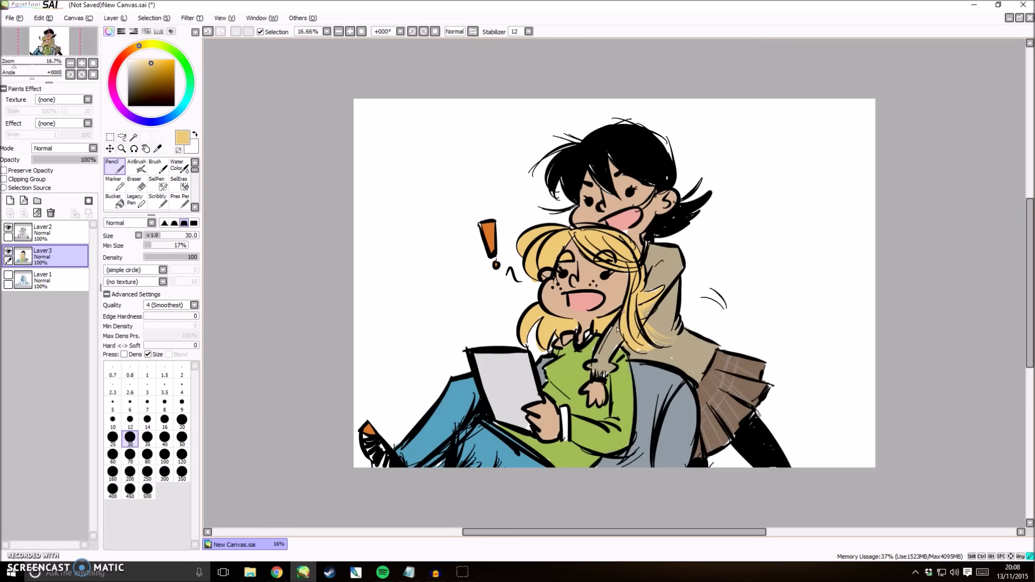
- Add a layer above the line art for white details with the pencil at size 35
{"action": "left_click", "coordinate": [57, 235]}
{"action": "left_click", "coordinate": [10, 201]}
{"action": "left_click", "coordinate": [129, 60]}
{"action": "left_click", "coordinate": [147, 439]}
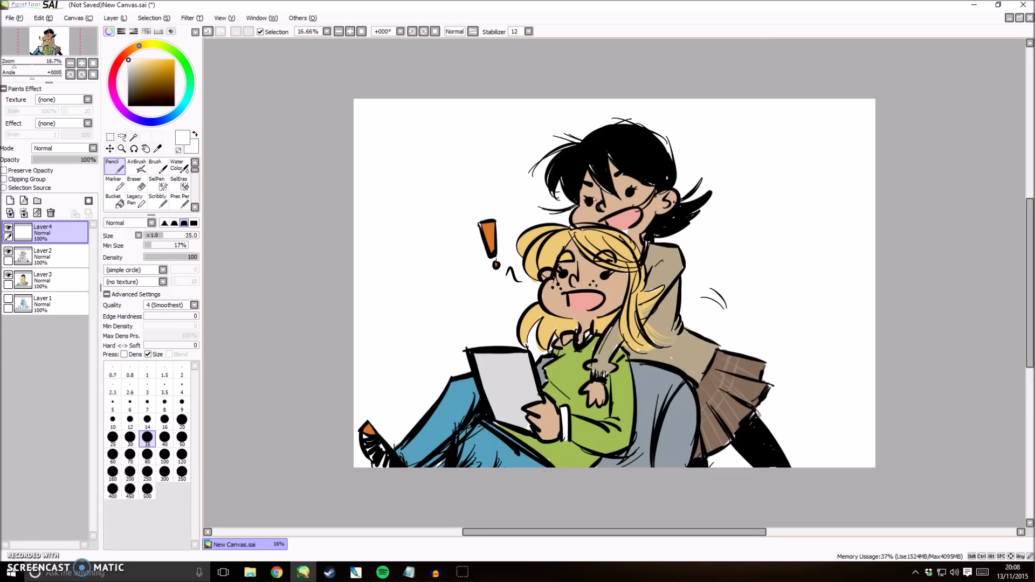
{"action": "key", "text": "ctrl+z"}
{"action": "key", "text": "ctrl+y"}
- Write a boxed black signature dated 13/11/15 on another new layer at size 30 and move it above the lower figure's shoe
{"action": "left_click", "coordinate": [12, 201]}
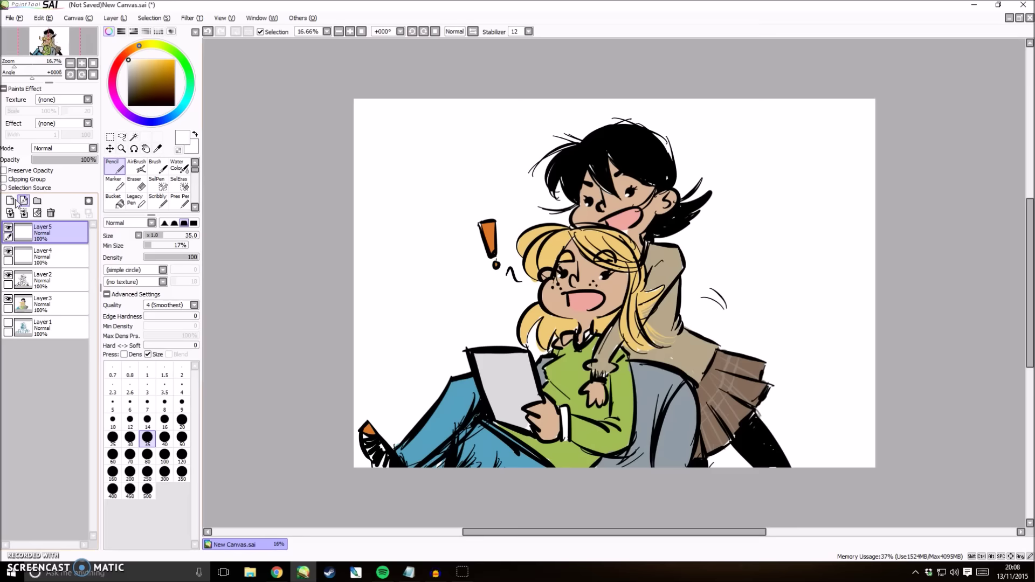
{"action": "left_click", "coordinate": [174, 105]}
{"action": "left_click", "coordinate": [132, 473]}
{"action": "left_click", "coordinate": [129, 439]}
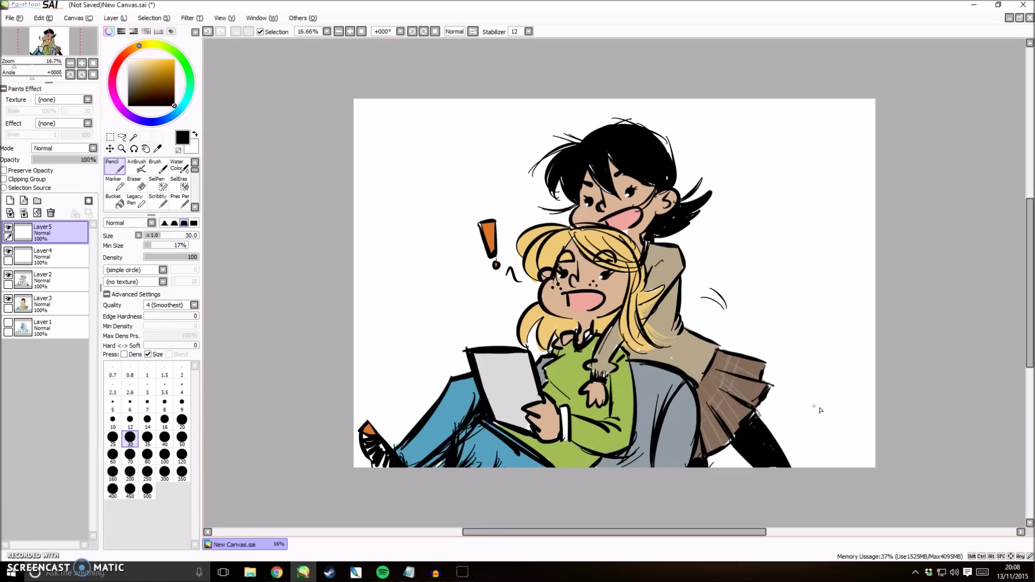
{"action": "left_click_drag", "start_coordinate": [812, 419], "coordinate": [834, 416]}
{"action": "left_click_drag", "start_coordinate": [825, 418], "coordinate": [826, 428]}
{"action": "mouse_move", "coordinate": [814, 403]}
{"action": "left_mouse_down"}
{"action": "mouse_move", "coordinate": [815, 432]}
{"action": "mouse_move", "coordinate": [831, 403]}
{"action": "mouse_move", "coordinate": [835, 431]}
{"action": "mouse_move", "coordinate": [824, 437]}
{"action": "left_mouse_up"}
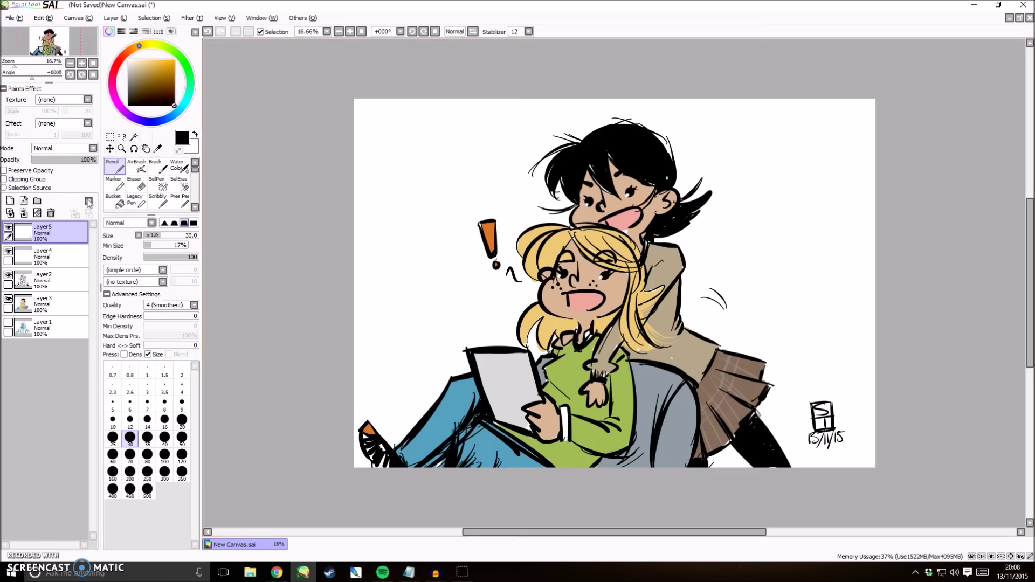
{"action": "left_click", "coordinate": [110, 149]}
{"action": "mouse_move", "coordinate": [823, 425]}
{"action": "left_mouse_down"}
{"action": "mouse_move", "coordinate": [453, 332]}
{"action": "mouse_move", "coordinate": [399, 397]}
{"action": "left_mouse_up"}
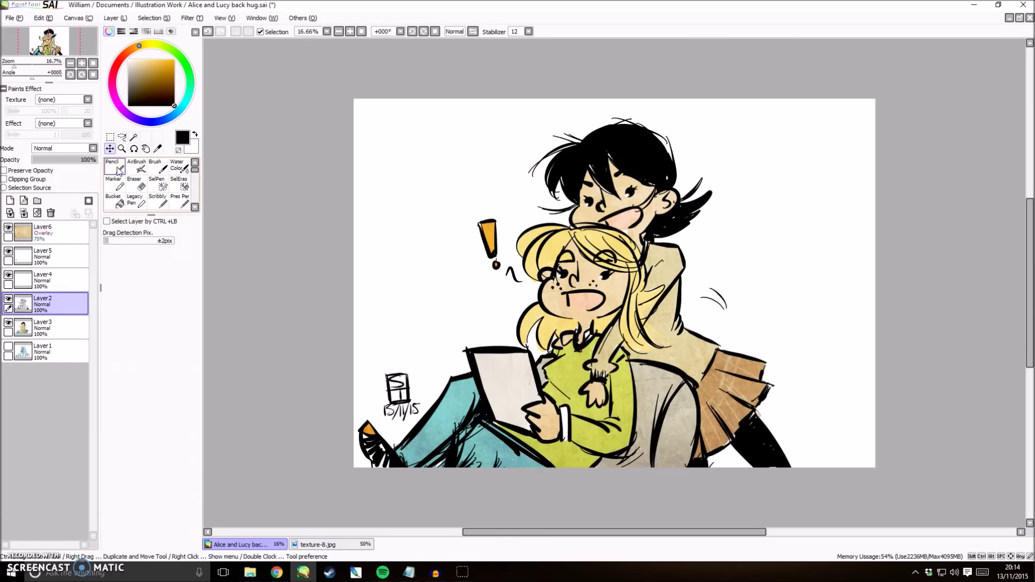
- Strengthen the black outline of the lower figure's hair on the line art layer with the Pencil at size 30
{"action": "left_click", "coordinate": [114, 166]}
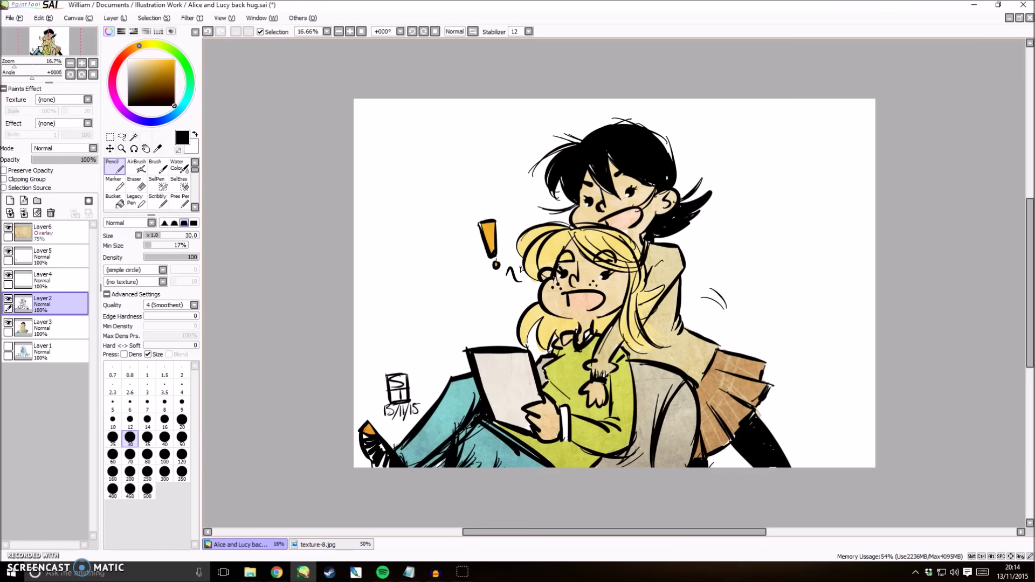
{"action": "key", "text": "ctrl+z"}
{"action": "mouse_move", "coordinate": [569, 232]}
{"action": "left_mouse_down"}
{"action": "mouse_move", "coordinate": [521, 221]}
{"action": "mouse_move", "coordinate": [518, 231]}
{"action": "left_mouse_up"}
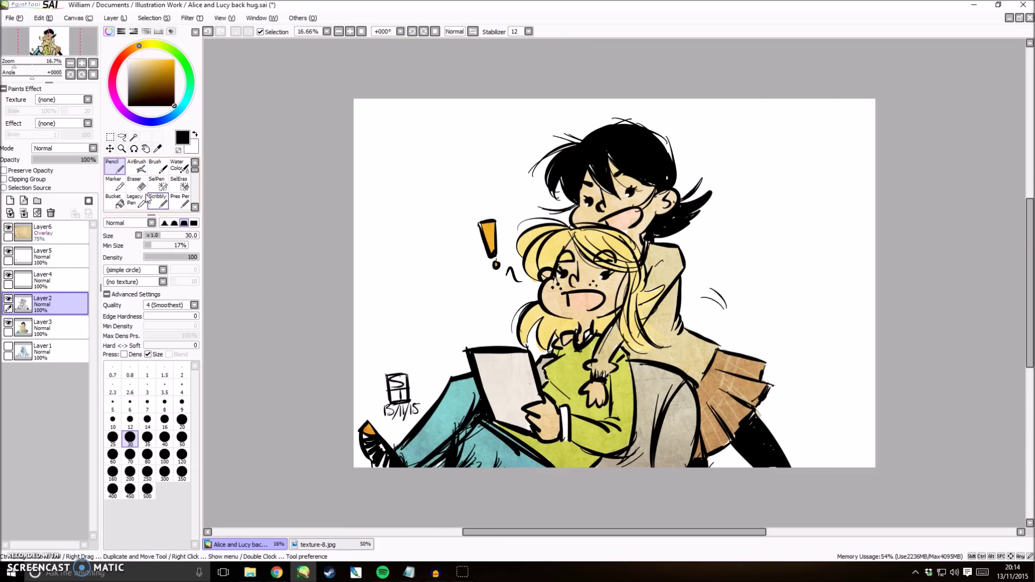
- Add a layer directly above the hidden blue sketch and draw a black window frame with a sill beside the figures, Pencil size 70
{"action": "left_click", "coordinate": [69, 330]}
{"action": "left_click", "coordinate": [65, 352]}
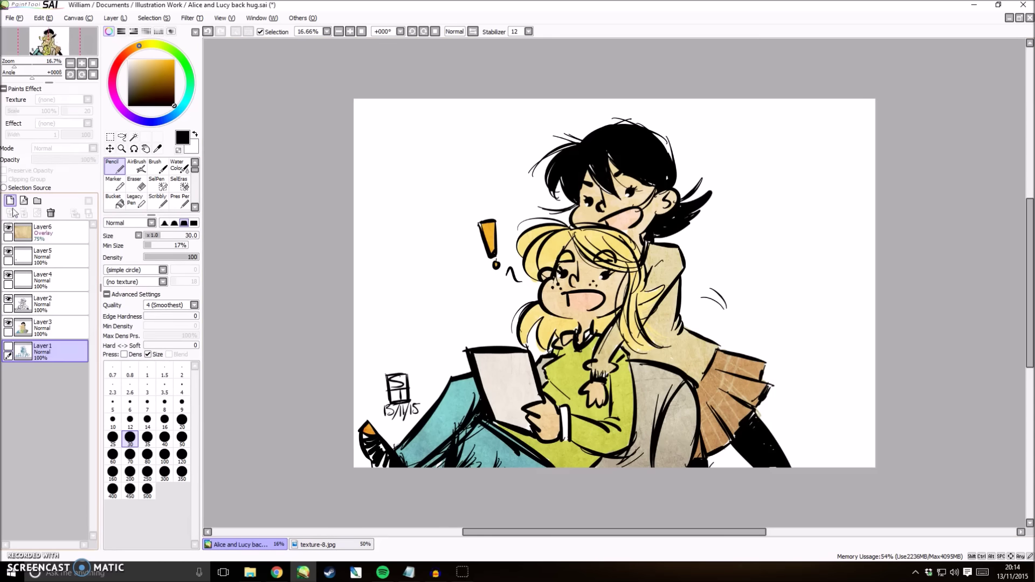
{"action": "left_click", "coordinate": [10, 201]}
{"action": "left_click", "coordinate": [130, 454]}
{"action": "left_click_drag", "start_coordinate": [397, 160], "coordinate": [404, 295]}
{"action": "mouse_move", "coordinate": [392, 155]}
{"action": "left_mouse_down"}
{"action": "mouse_move", "coordinate": [490, 157]}
{"action": "mouse_move", "coordinate": [492, 217]}
{"action": "left_mouse_up"}
{"action": "left_click_drag", "start_coordinate": [398, 301], "coordinate": [497, 296]}
{"action": "left_click_drag", "start_coordinate": [399, 300], "coordinate": [510, 302]}
- Draw a small framed picture on the window sill and add inner lines along the top of the window frame
{"action": "mouse_move", "coordinate": [409, 291]}
{"action": "left_mouse_down"}
{"action": "mouse_move", "coordinate": [432, 266]}
{"action": "mouse_move", "coordinate": [438, 295]}
{"action": "left_mouse_up"}
{"action": "mouse_move", "coordinate": [411, 284]}
{"action": "left_mouse_down"}
{"action": "mouse_move", "coordinate": [411, 296]}
{"action": "mouse_move", "coordinate": [438, 295]}
{"action": "mouse_move", "coordinate": [406, 296]}
{"action": "mouse_move", "coordinate": [433, 292]}
{"action": "left_mouse_up"}
{"action": "left_click_drag", "start_coordinate": [398, 164], "coordinate": [480, 166]}
{"action": "left_click_drag", "start_coordinate": [484, 155], "coordinate": [477, 165]}
{"action": "left_click_drag", "start_coordinate": [399, 168], "coordinate": [467, 166]}
{"action": "left_click_drag", "start_coordinate": [399, 164], "coordinate": [407, 156]}
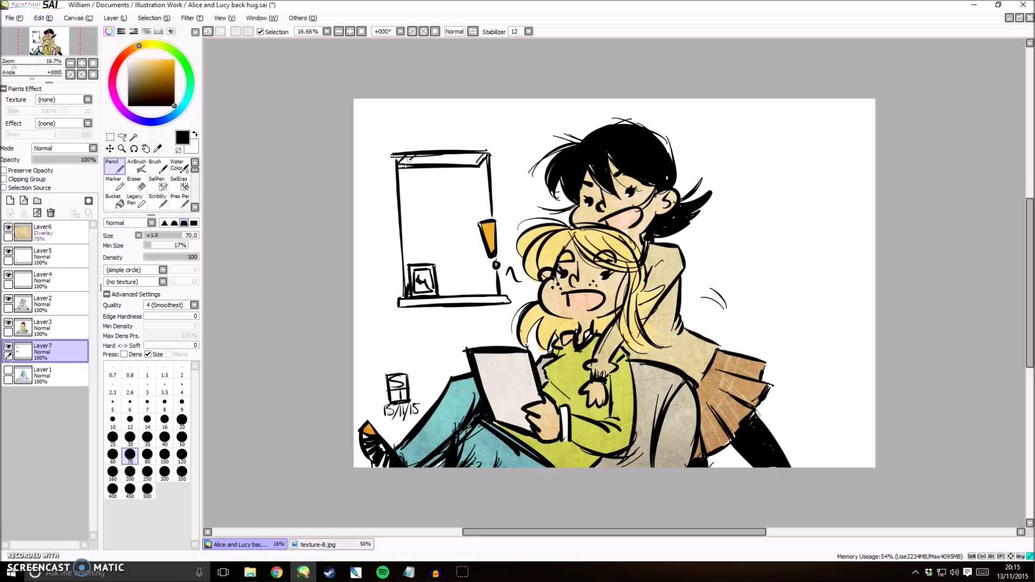
- Draw a rolled-up blind above the window, a thick crossbar across the panes and diagonal reflection lines on the glass
{"action": "left_click_drag", "start_coordinate": [383, 141], "coordinate": [499, 139]}
{"action": "mouse_move", "coordinate": [499, 139]}
{"action": "left_mouse_down"}
{"action": "mouse_move", "coordinate": [499, 149]}
{"action": "mouse_move", "coordinate": [477, 152]}
{"action": "mouse_move", "coordinate": [486, 296]}
{"action": "left_mouse_up"}
{"action": "left_click_drag", "start_coordinate": [482, 184], "coordinate": [483, 199]}
{"action": "mouse_move", "coordinate": [403, 198]}
{"action": "left_mouse_down"}
{"action": "mouse_move", "coordinate": [481, 194]}
{"action": "mouse_move", "coordinate": [402, 191]}
{"action": "mouse_move", "coordinate": [459, 194]}
{"action": "mouse_move", "coordinate": [467, 167]}
{"action": "mouse_move", "coordinate": [479, 167]}
{"action": "left_mouse_up"}
{"action": "mouse_move", "coordinate": [417, 249]}
{"action": "left_mouse_down"}
{"action": "mouse_move", "coordinate": [470, 197]}
{"action": "mouse_move", "coordinate": [449, 222]}
{"action": "left_mouse_up"}
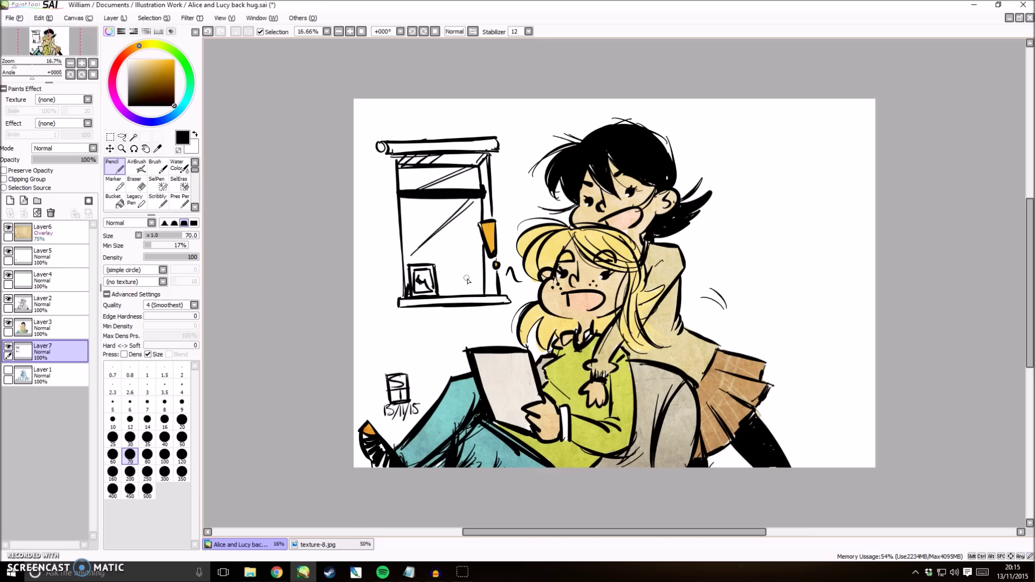
- Thicken the top and the side nearest the figures of the window frame in black
{"action": "left_click_drag", "start_coordinate": [480, 167], "coordinate": [483, 183]}
{"action": "left_click_drag", "start_coordinate": [407, 160], "coordinate": [486, 161]}
{"action": "left_click_drag", "start_coordinate": [488, 197], "coordinate": [489, 276]}
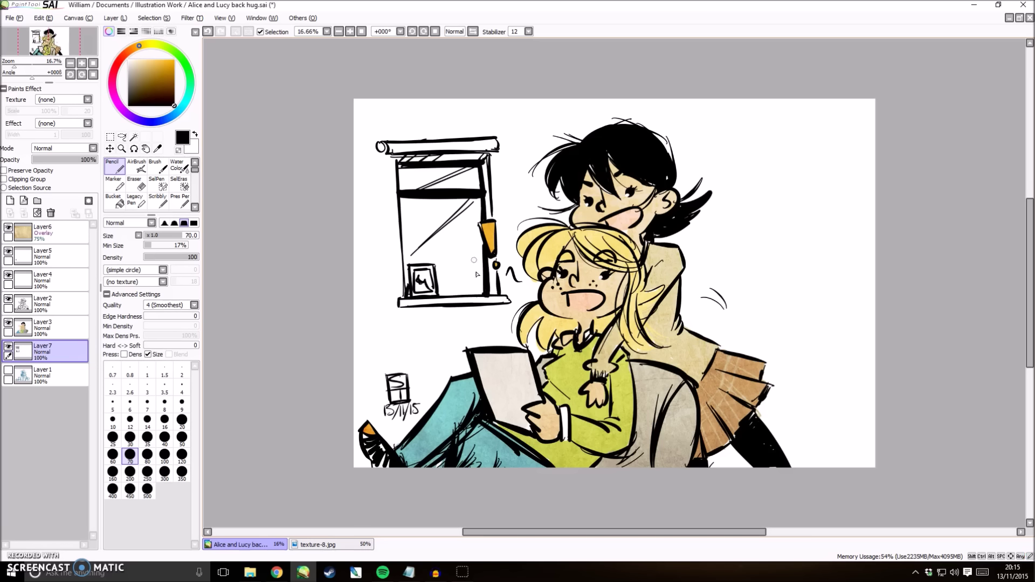
- Draw a radiator with a top rail and vertical slats below the window, behind the signature
{"action": "mouse_move", "coordinate": [371, 352]}
{"action": "left_mouse_down"}
{"action": "mouse_move", "coordinate": [365, 366]}
{"action": "mouse_move", "coordinate": [454, 348]}
{"action": "mouse_move", "coordinate": [451, 358]}
{"action": "mouse_move", "coordinate": [460, 348]}
{"action": "left_mouse_up"}
{"action": "left_click_drag", "start_coordinate": [373, 361], "coordinate": [376, 427]}
{"action": "left_click_drag", "start_coordinate": [414, 360], "coordinate": [415, 411]}
{"action": "mouse_move", "coordinate": [427, 359]}
{"action": "left_mouse_down"}
{"action": "mouse_move", "coordinate": [427, 412]}
{"action": "mouse_move", "coordinate": [438, 400]}
{"action": "left_mouse_up"}
{"action": "mouse_move", "coordinate": [448, 362]}
{"action": "left_mouse_down"}
{"action": "mouse_move", "coordinate": [403, 362]}
{"action": "mouse_move", "coordinate": [462, 358]}
{"action": "left_mouse_up"}
{"action": "mouse_move", "coordinate": [614, 123]}
{"action": "left_mouse_down"}
{"action": "mouse_move", "coordinate": [613, 97]}
{"action": "mouse_move", "coordinate": [692, 109]}
{"action": "mouse_move", "coordinate": [675, 120]}
{"action": "mouse_move", "coordinate": [756, 106]}
{"action": "left_mouse_up"}
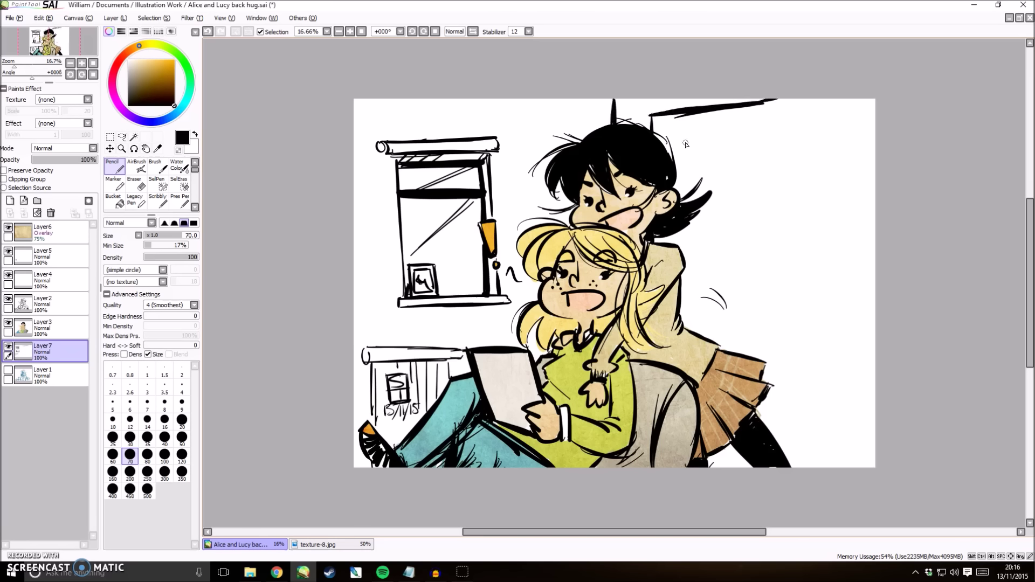
{"action": "key", "text": "ctrl+z"}
{"action": "key", "text": "ctrl+z"}
{"action": "key", "text": "ctrl+z"}
{"action": "key", "text": "ctrl+z"}
{"action": "left_click_drag", "start_coordinate": [615, 98], "coordinate": [614, 122]}
{"action": "left_click_drag", "start_coordinate": [621, 99], "coordinate": [629, 100]}
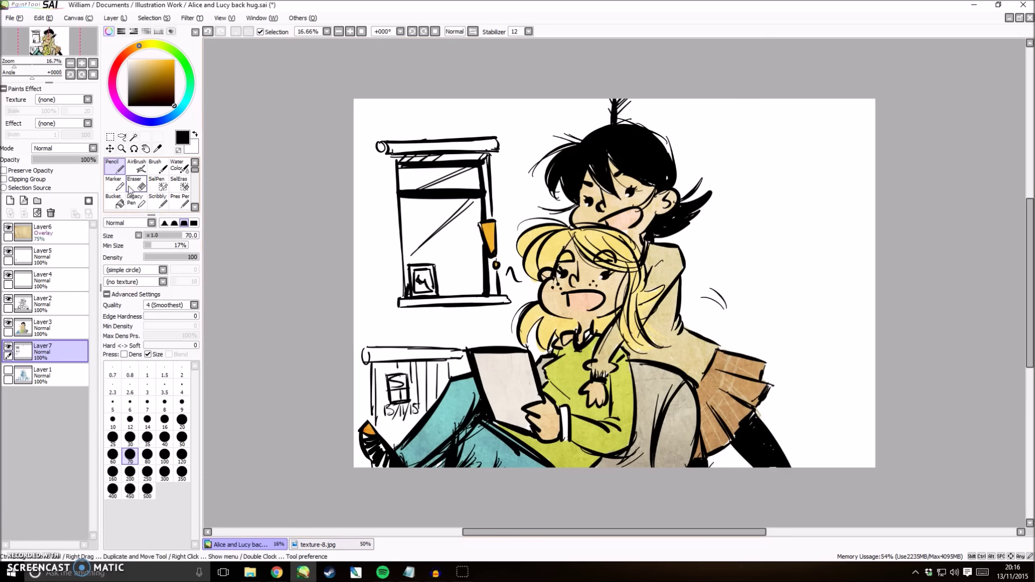
- Trim the canvas to a rectangular selection that shifts the framing and cuts off the empty strip beside the upper figure
{"action": "left_click", "coordinate": [110, 137]}
{"action": "mouse_move", "coordinate": [335, 84]}
{"action": "left_mouse_down"}
{"action": "mouse_move", "coordinate": [805, 490]}
{"action": "mouse_move", "coordinate": [795, 502]}
{"action": "left_mouse_up"}
{"action": "left_click", "coordinate": [78, 18]}
{"action": "left_click", "coordinate": [113, 67]}
{"action": "key", "text": "n"}
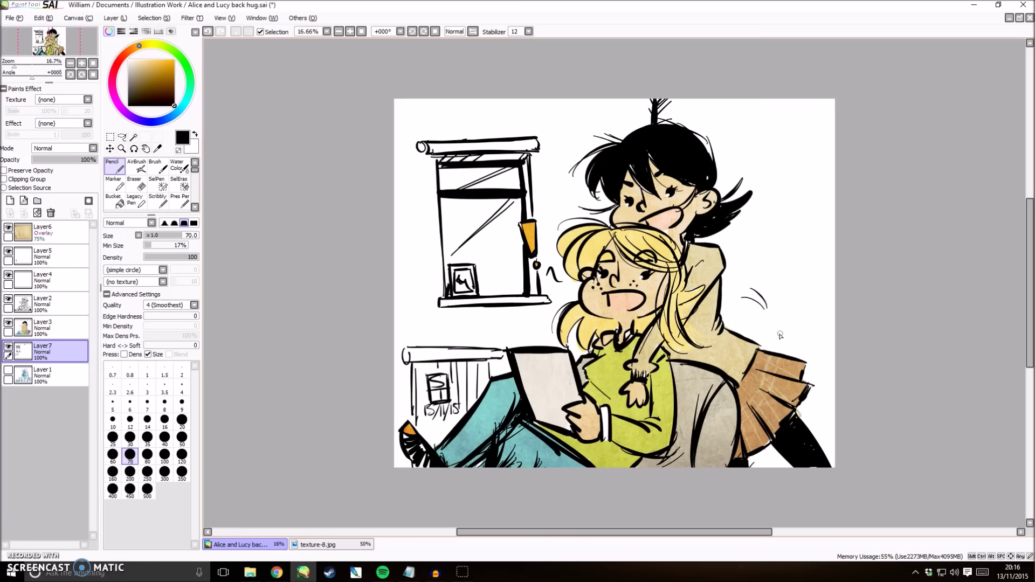
- Erase the stray lines above the upper figure's head and draw a vertical wall line behind her ponytail
{"action": "left_click", "coordinate": [135, 184]}
{"action": "mouse_move", "coordinate": [654, 102]}
{"action": "left_mouse_down"}
{"action": "mouse_move", "coordinate": [668, 98]}
{"action": "mouse_move", "coordinate": [660, 117]}
{"action": "left_mouse_up"}
{"action": "left_click", "coordinate": [114, 166]}
{"action": "left_click_drag", "start_coordinate": [732, 98], "coordinate": [737, 333]}
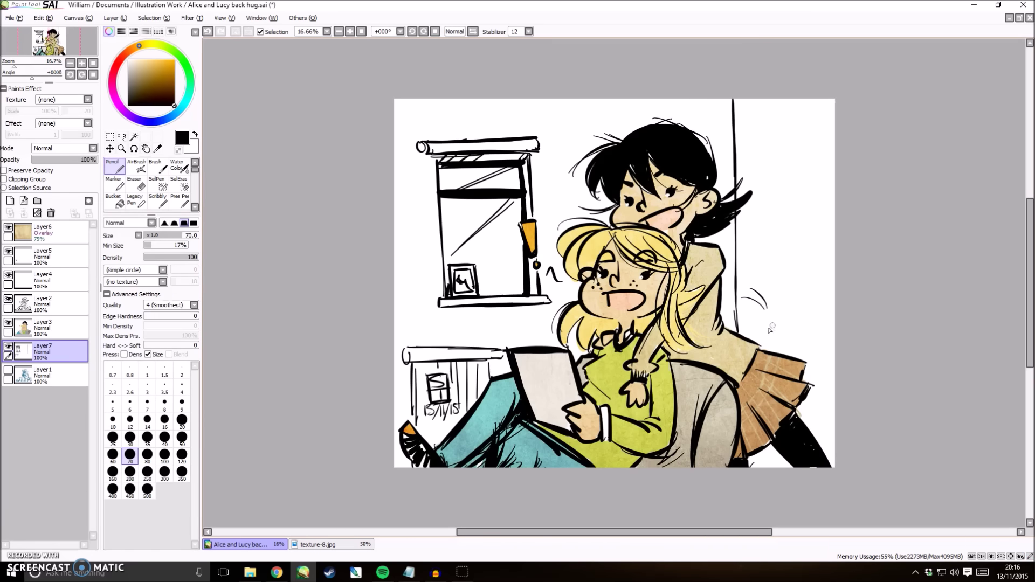
- Draw a computer monitor outline above a desk edge, both running off the picture's edge behind the upper figure
{"action": "mouse_move", "coordinate": [776, 266]}
{"action": "left_mouse_down"}
{"action": "mouse_move", "coordinate": [780, 302]}
{"action": "mouse_move", "coordinate": [824, 262]}
{"action": "left_mouse_up"}
{"action": "left_click_drag", "start_coordinate": [776, 265], "coordinate": [836, 258]}
{"action": "left_click_drag", "start_coordinate": [778, 266], "coordinate": [781, 324]}
{"action": "mouse_move", "coordinate": [780, 325]}
{"action": "left_mouse_down"}
{"action": "mouse_move", "coordinate": [836, 322]}
{"action": "mouse_move", "coordinate": [808, 332]}
{"action": "mouse_move", "coordinate": [824, 334]}
{"action": "left_mouse_up"}
{"action": "left_click_drag", "start_coordinate": [754, 340], "coordinate": [836, 333]}
{"action": "left_click_drag", "start_coordinate": [758, 348], "coordinate": [839, 346]}
- Fill in the black chair and shading around the desk, and draw an inner frame and picture on the monitor
{"action": "mouse_move", "coordinate": [733, 318]}
{"action": "left_mouse_down"}
{"action": "mouse_move", "coordinate": [723, 323]}
{"action": "mouse_move", "coordinate": [771, 348]}
{"action": "left_mouse_up"}
{"action": "left_click_drag", "start_coordinate": [804, 417], "coordinate": [819, 439]}
{"action": "mouse_move", "coordinate": [775, 356]}
{"action": "left_mouse_down"}
{"action": "mouse_move", "coordinate": [825, 361]}
{"action": "mouse_move", "coordinate": [818, 413]}
{"action": "mouse_move", "coordinate": [833, 345]}
{"action": "left_mouse_up"}
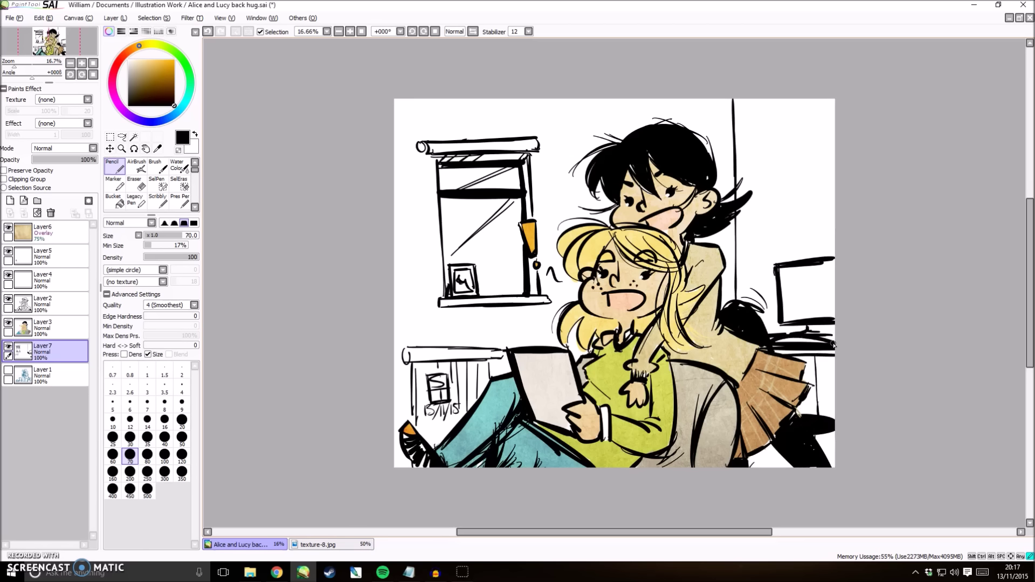
{"action": "mouse_move", "coordinate": [787, 269]}
{"action": "left_mouse_down"}
{"action": "mouse_move", "coordinate": [788, 317]}
{"action": "mouse_move", "coordinate": [836, 268]}
{"action": "left_mouse_up"}
{"action": "mouse_move", "coordinate": [788, 312]}
{"action": "left_mouse_down"}
{"action": "mouse_move", "coordinate": [815, 310]}
{"action": "mouse_move", "coordinate": [836, 310]}
{"action": "left_mouse_up"}
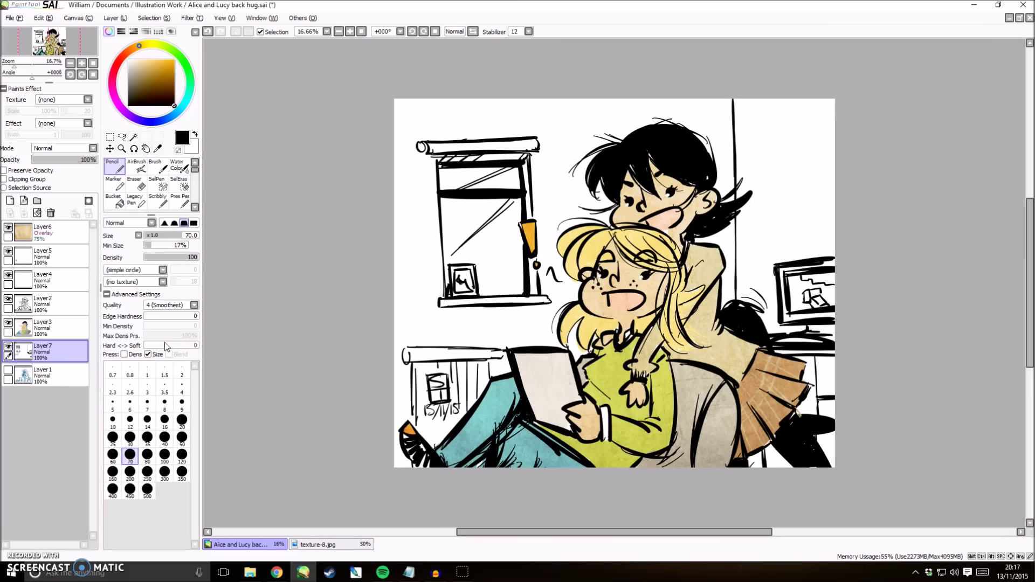
- Add a layer beneath the background line art and fill the wall with pale beige, Pencil size 500
{"action": "left_click", "coordinate": [10, 200]}
{"action": "left_click", "coordinate": [137, 66]}
{"action": "left_click", "coordinate": [147, 489]}
{"action": "mouse_move", "coordinate": [411, 221]}
{"action": "left_mouse_down"}
{"action": "mouse_move", "coordinate": [397, 157]}
{"action": "mouse_move", "coordinate": [423, 253]}
{"action": "mouse_move", "coordinate": [398, 300]}
{"action": "mouse_move", "coordinate": [518, 323]}
{"action": "mouse_move", "coordinate": [407, 372]}
{"action": "mouse_move", "coordinate": [426, 329]}
{"action": "mouse_move", "coordinate": [384, 106]}
{"action": "mouse_move", "coordinate": [555, 109]}
{"action": "mouse_move", "coordinate": [561, 350]}
{"action": "mouse_move", "coordinate": [518, 340]}
{"action": "mouse_move", "coordinate": [556, 184]}
{"action": "mouse_move", "coordinate": [602, 201]}
{"action": "mouse_move", "coordinate": [635, 97]}
{"action": "mouse_move", "coordinate": [739, 102]}
{"action": "mouse_move", "coordinate": [733, 232]}
{"action": "mouse_move", "coordinate": [747, 320]}
{"action": "mouse_move", "coordinate": [791, 322]}
{"action": "mouse_move", "coordinate": [851, 164]}
{"action": "mouse_move", "coordinate": [834, 102]}
{"action": "left_mouse_up"}
{"action": "mouse_move", "coordinate": [828, 408]}
{"action": "left_mouse_down"}
{"action": "mouse_move", "coordinate": [832, 458]}
{"action": "mouse_move", "coordinate": [840, 447]}
{"action": "mouse_move", "coordinate": [749, 480]}
{"action": "left_mouse_up"}
- Colour the desk muted beige and the monitor casing, window frame and radiator grey
{"action": "left_click", "coordinate": [141, 76]}
{"action": "mouse_move", "coordinate": [787, 355]}
{"action": "left_mouse_down"}
{"action": "mouse_move", "coordinate": [845, 366]}
{"action": "mouse_move", "coordinate": [791, 432]}
{"action": "mouse_move", "coordinate": [769, 417]}
{"action": "mouse_move", "coordinate": [786, 448]}
{"action": "mouse_move", "coordinate": [805, 396]}
{"action": "mouse_move", "coordinate": [788, 462]}
{"action": "left_mouse_up"}
{"action": "left_click", "coordinate": [128, 75]}
{"action": "mouse_move", "coordinate": [789, 291]}
{"action": "left_mouse_down"}
{"action": "mouse_move", "coordinate": [787, 280]}
{"action": "mouse_move", "coordinate": [815, 287]}
{"action": "mouse_move", "coordinate": [803, 310]}
{"action": "mouse_move", "coordinate": [821, 330]}
{"action": "mouse_move", "coordinate": [804, 343]}
{"action": "left_mouse_up"}
{"action": "mouse_move", "coordinate": [485, 161]}
{"action": "left_mouse_down"}
{"action": "mouse_move", "coordinate": [529, 162]}
{"action": "mouse_move", "coordinate": [502, 156]}
{"action": "mouse_move", "coordinate": [527, 296]}
{"action": "mouse_move", "coordinate": [448, 299]}
{"action": "mouse_move", "coordinate": [534, 301]}
{"action": "left_mouse_up"}
{"action": "mouse_move", "coordinate": [410, 356]}
{"action": "left_mouse_down"}
{"action": "mouse_move", "coordinate": [500, 358]}
{"action": "mouse_move", "coordinate": [429, 416]}
{"action": "mouse_move", "coordinate": [419, 354]}
{"action": "left_mouse_up"}
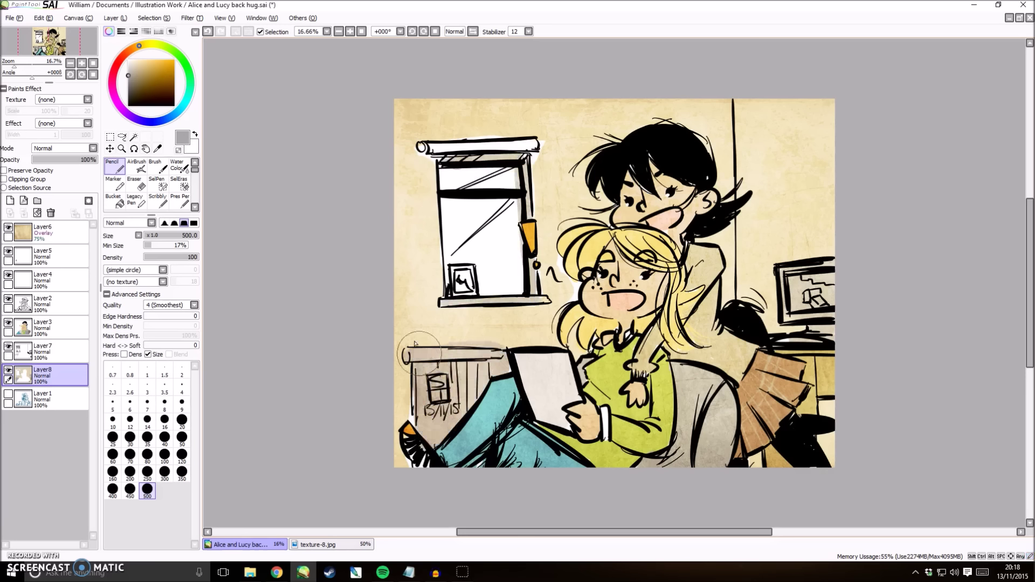
- Colour the small framed picture on the window sill gold, blue and green, Pencil size 70
{"action": "left_click", "coordinate": [151, 72]}
{"action": "left_click", "coordinate": [130, 455]}
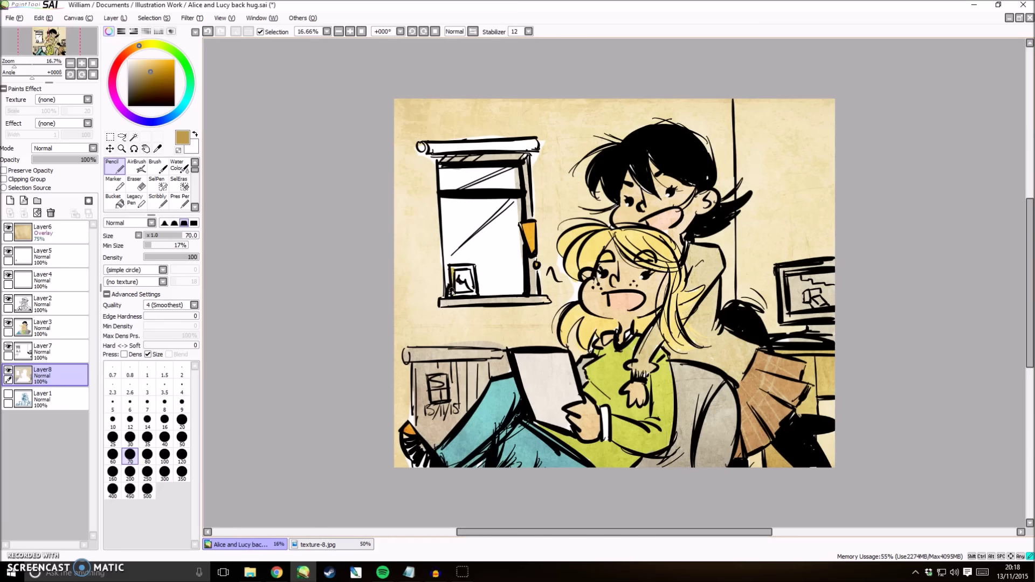
{"action": "left_click", "coordinate": [184, 103]}
{"action": "left_click_drag", "start_coordinate": [457, 275], "coordinate": [461, 282]}
{"action": "left_click", "coordinate": [179, 56]}
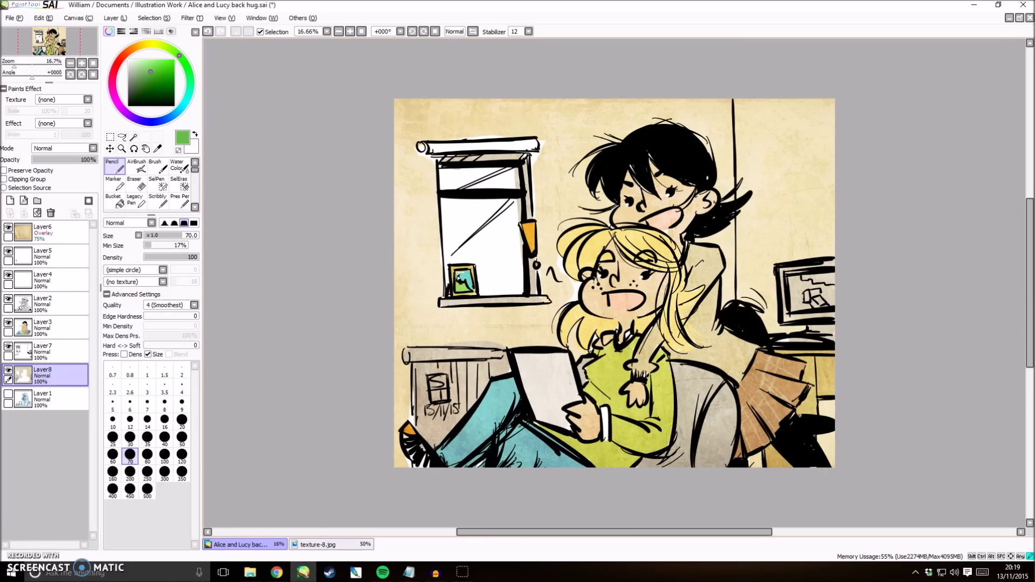
- Colour the image on the monitor screen with blue, orange, yellow and light green patches
{"action": "left_click", "coordinate": [172, 117]}
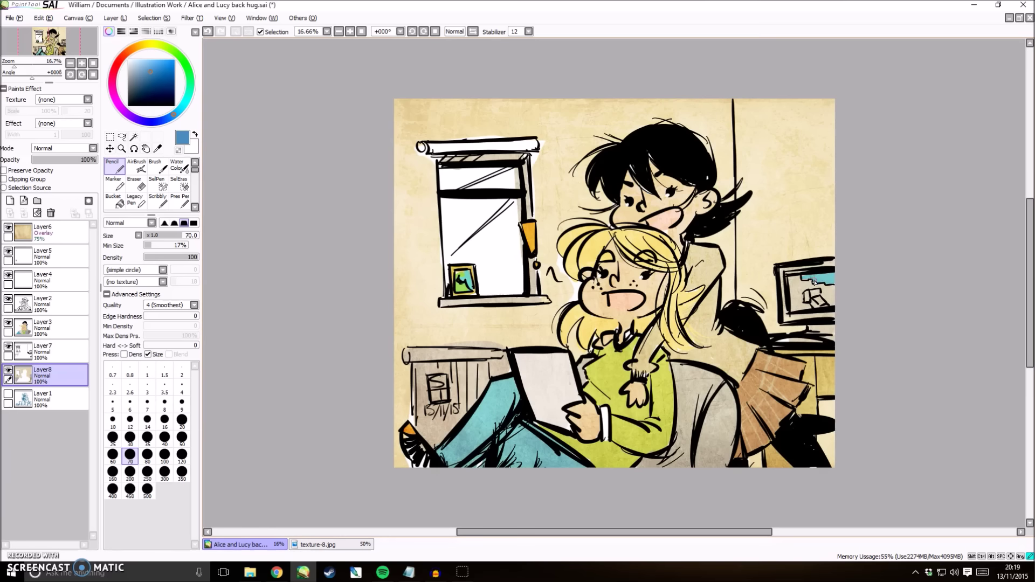
{"action": "left_click_drag", "start_coordinate": [793, 283], "coordinate": [801, 294]}
{"action": "left_click", "coordinate": [139, 45]}
{"action": "left_click", "coordinate": [145, 65]}
{"action": "left_click", "coordinate": [791, 301], "text": "alt"}
{"action": "left_click_drag", "start_coordinate": [811, 285], "coordinate": [827, 296]}
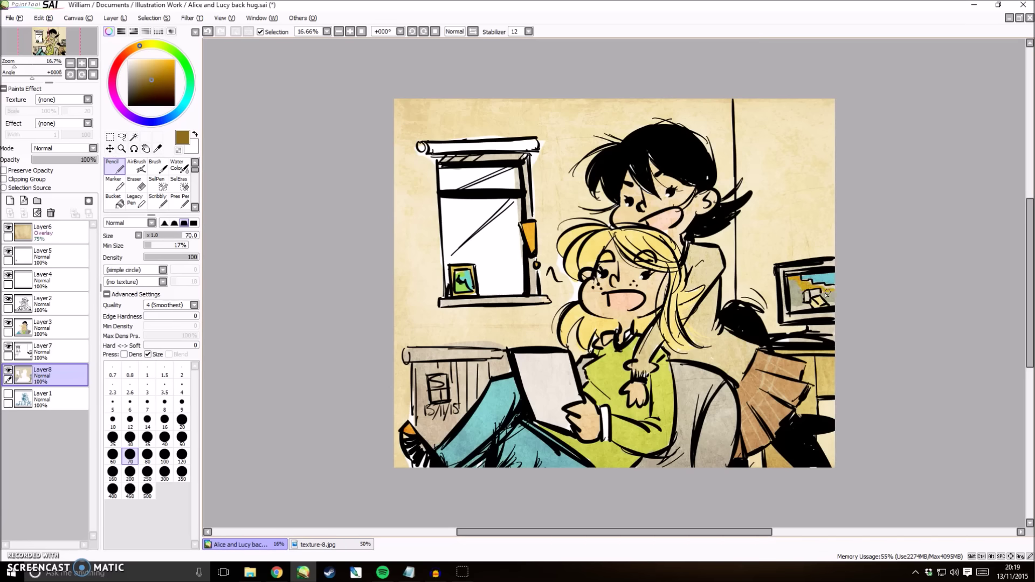
{"action": "left_click", "coordinate": [169, 49]}
{"action": "left_click", "coordinate": [152, 65]}
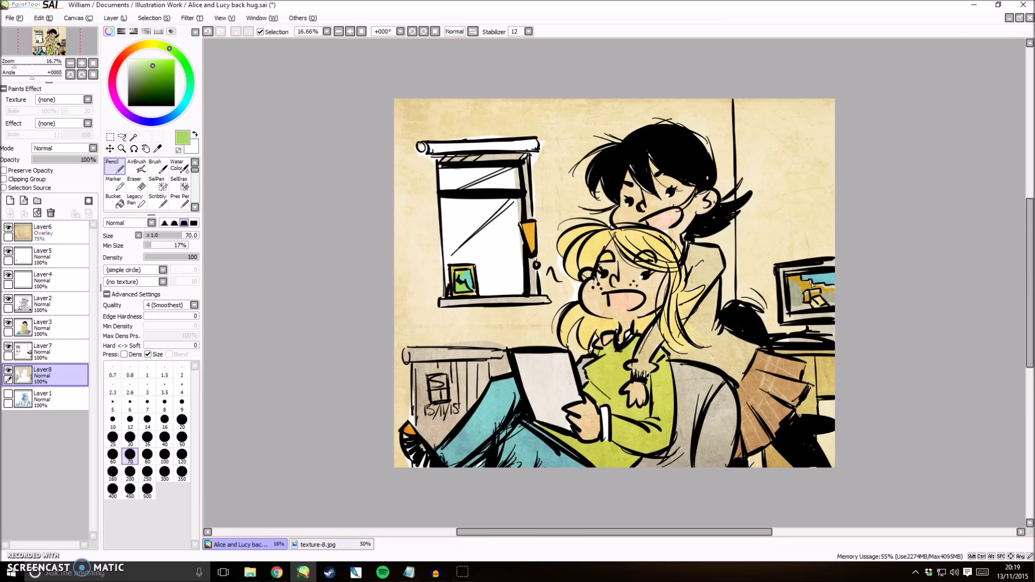
{"action": "left_click_drag", "start_coordinate": [793, 310], "coordinate": [802, 309]}
- Paint a grey skyline of buildings behind the lower window pane, Pencil size 80
{"action": "left_click", "coordinate": [130, 83]}
{"action": "left_click", "coordinate": [147, 461]}
{"action": "mouse_move", "coordinate": [447, 233]}
{"action": "left_mouse_down"}
{"action": "mouse_move", "coordinate": [474, 234]}
{"action": "mouse_move", "coordinate": [492, 255]}
{"action": "mouse_move", "coordinate": [462, 238]}
{"action": "mouse_move", "coordinate": [446, 278]}
{"action": "mouse_move", "coordinate": [492, 258]}
{"action": "left_mouse_up"}
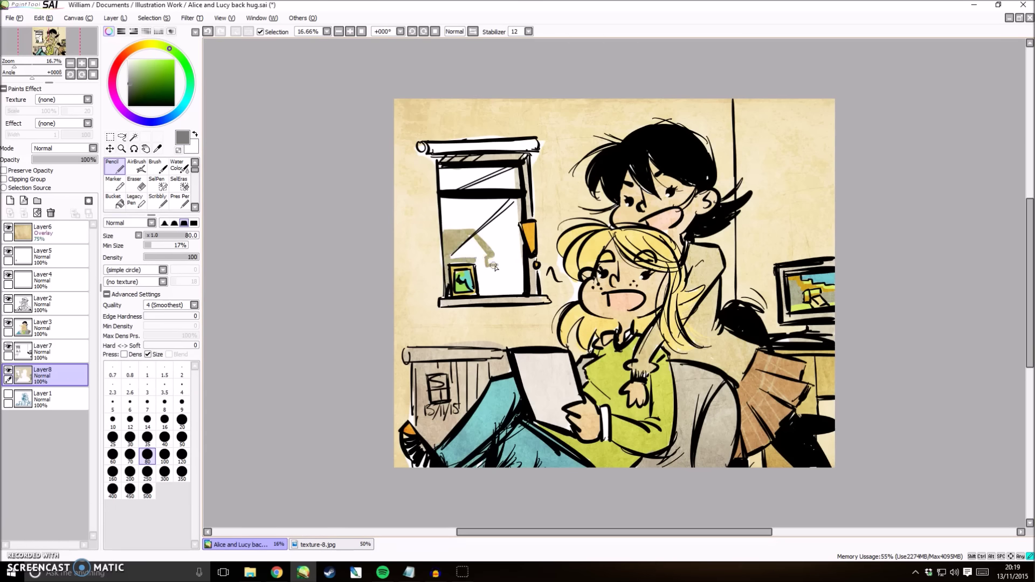
{"action": "mouse_move", "coordinate": [511, 270]}
{"action": "left_mouse_down"}
{"action": "mouse_move", "coordinate": [519, 235]}
{"action": "mouse_move", "coordinate": [519, 280]}
{"action": "mouse_move", "coordinate": [488, 272]}
{"action": "mouse_move", "coordinate": [496, 283]}
{"action": "mouse_move", "coordinate": [477, 247]}
{"action": "mouse_move", "coordinate": [474, 257]}
{"action": "left_mouse_up"}
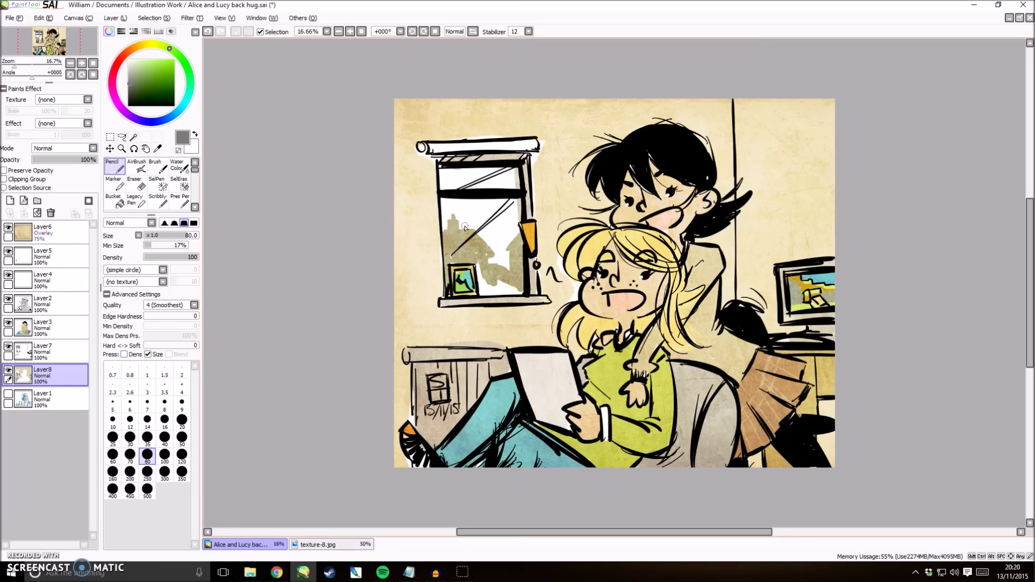
{"action": "left_click_drag", "start_coordinate": [460, 263], "coordinate": [487, 283]}
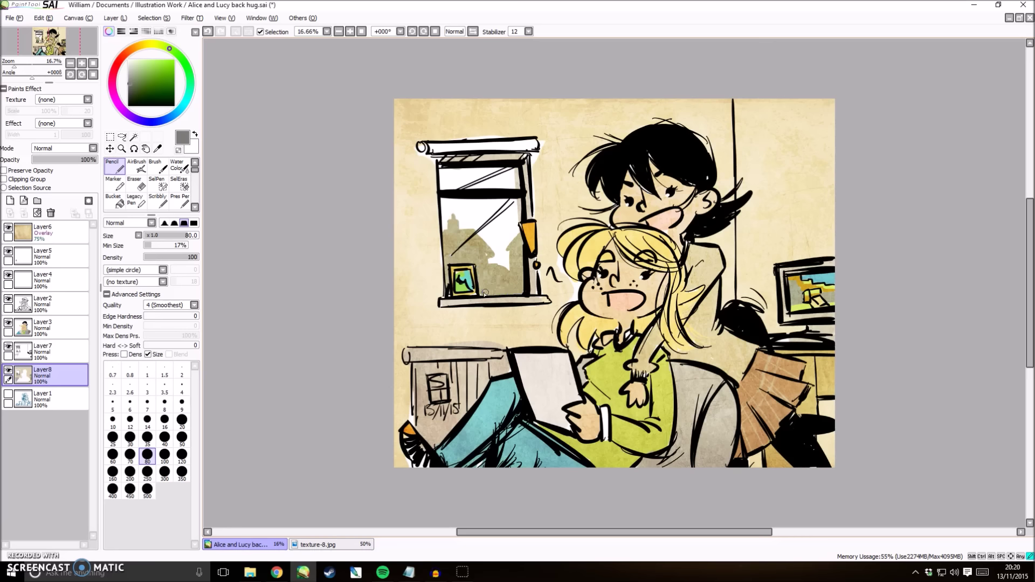
- Add a layer beneath the wall colours and paint the sky behind the window panes pale blue-grey
{"action": "left_click", "coordinate": [74, 399]}
{"action": "left_click", "coordinate": [10, 200]}
{"action": "left_click", "coordinate": [178, 111]}
{"action": "left_click", "coordinate": [141, 73]}
{"action": "left_click", "coordinate": [137, 71]}
{"action": "mouse_move", "coordinate": [444, 186]}
{"action": "left_mouse_down"}
{"action": "mouse_move", "coordinate": [482, 264]}
{"action": "mouse_move", "coordinate": [507, 259]}
{"action": "mouse_move", "coordinate": [515, 178]}
{"action": "mouse_move", "coordinate": [460, 174]}
{"action": "mouse_move", "coordinate": [504, 183]}
{"action": "mouse_move", "coordinate": [500, 172]}
{"action": "left_mouse_up"}
- Paint white clouds in the window's sky and colour the rolled blind teal
{"action": "left_click", "coordinate": [128, 59]}
{"action": "left_click_drag", "start_coordinate": [472, 168], "coordinate": [467, 179]}
{"action": "left_click_drag", "start_coordinate": [512, 205], "coordinate": [446, 210]}
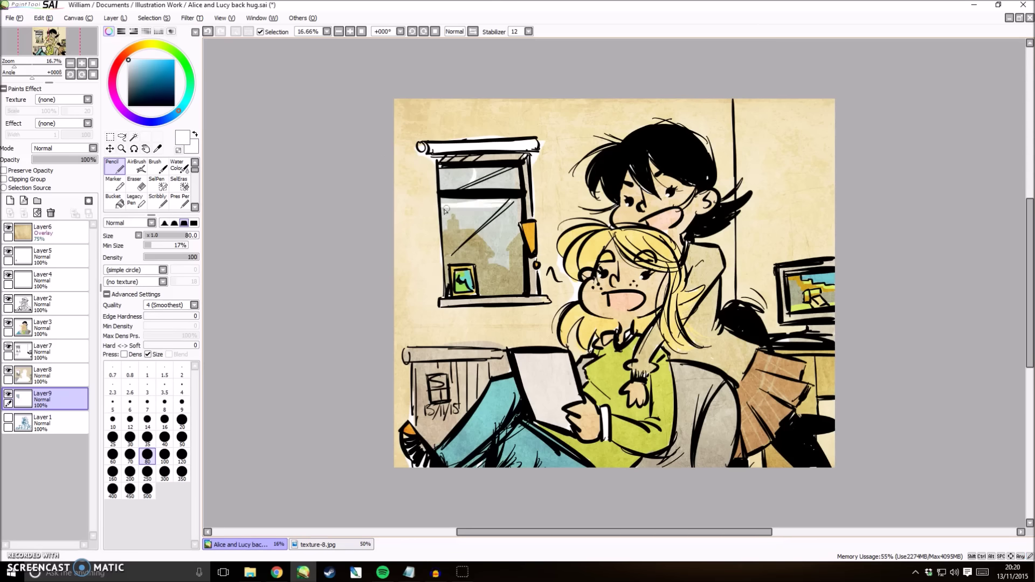
{"action": "mouse_move", "coordinate": [467, 176]}
{"action": "left_mouse_down"}
{"action": "mouse_move", "coordinate": [442, 186]}
{"action": "mouse_move", "coordinate": [450, 215]}
{"action": "mouse_move", "coordinate": [517, 208]}
{"action": "left_mouse_up"}
{"action": "left_click_drag", "start_coordinate": [507, 171], "coordinate": [518, 185]}
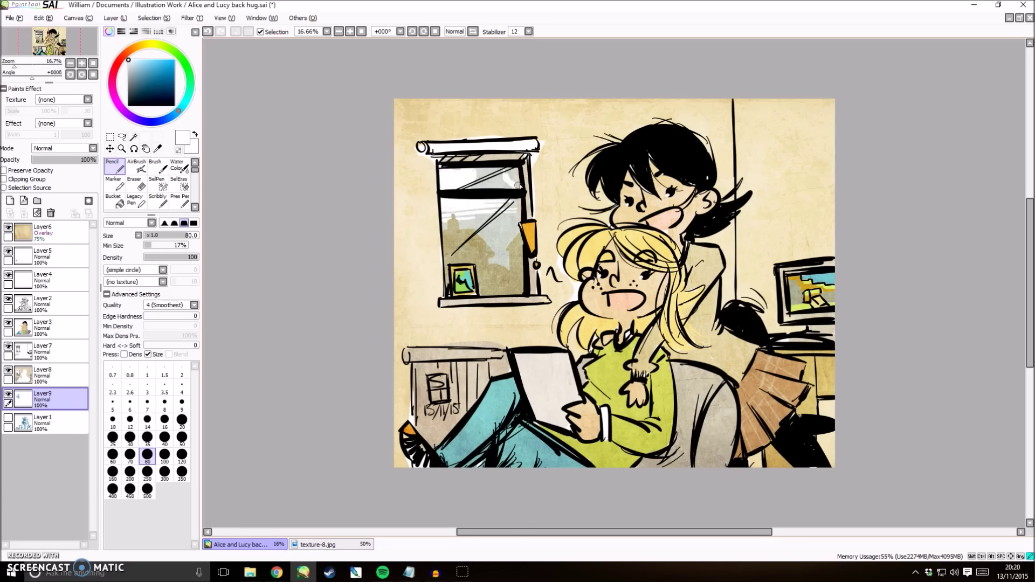
{"action": "left_click", "coordinate": [155, 80]}
{"action": "left_click_drag", "start_coordinate": [422, 147], "coordinate": [528, 149]}
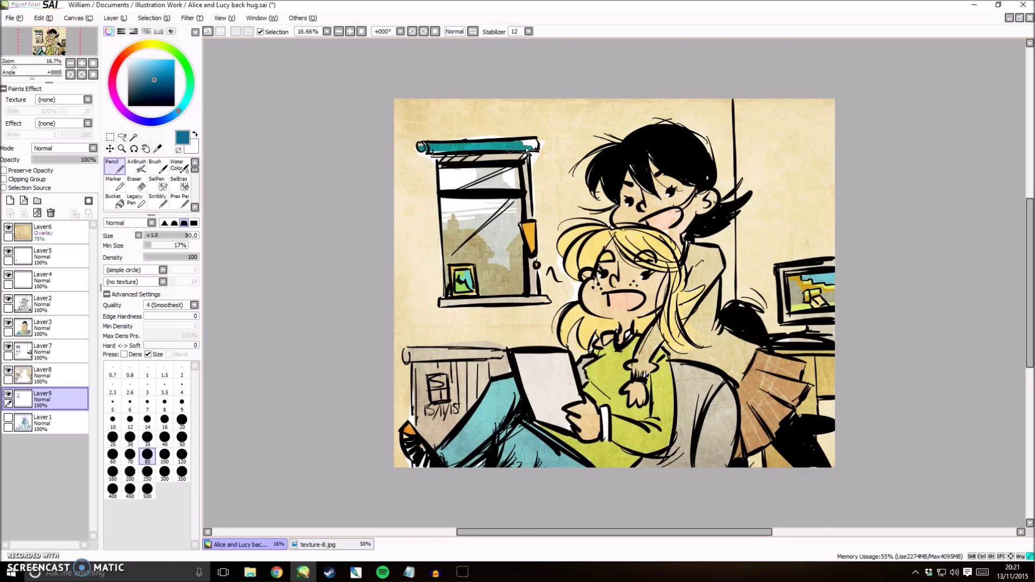
- Draw the blind's hanging cord and hatching in black on the background line art layer, Pencil size 30, and save the file
{"action": "left_click", "coordinate": [59, 350]}
{"action": "left_click", "coordinate": [174, 105]}
{"action": "left_click", "coordinate": [130, 438]}
{"action": "mouse_move", "coordinate": [427, 155]}
{"action": "left_mouse_down"}
{"action": "mouse_move", "coordinate": [427, 248]}
{"action": "mouse_move", "coordinate": [430, 240]}
{"action": "left_mouse_up"}
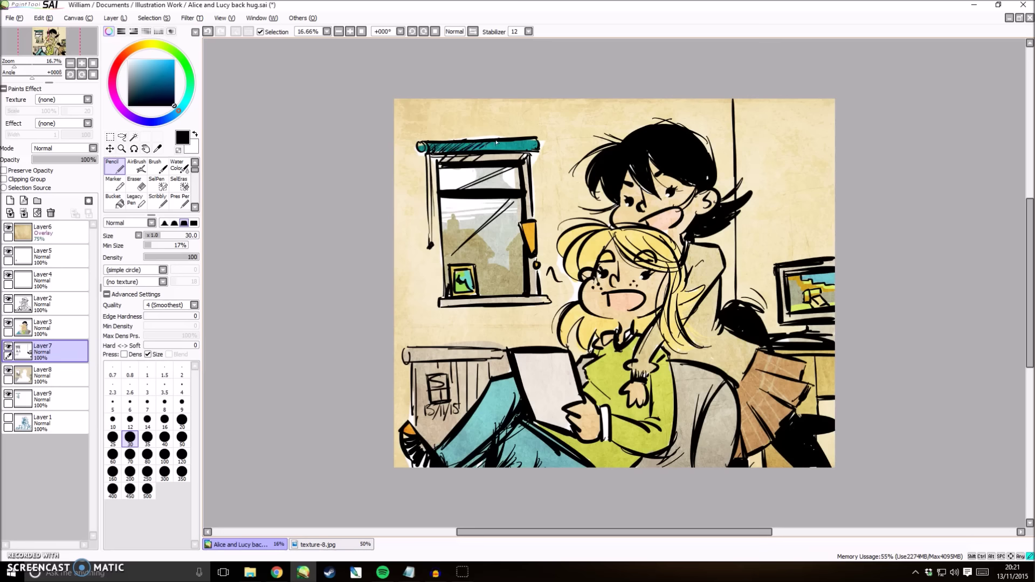
{"action": "left_click", "coordinate": [15, 17]}
{"action": "left_click", "coordinate": [22, 83]}
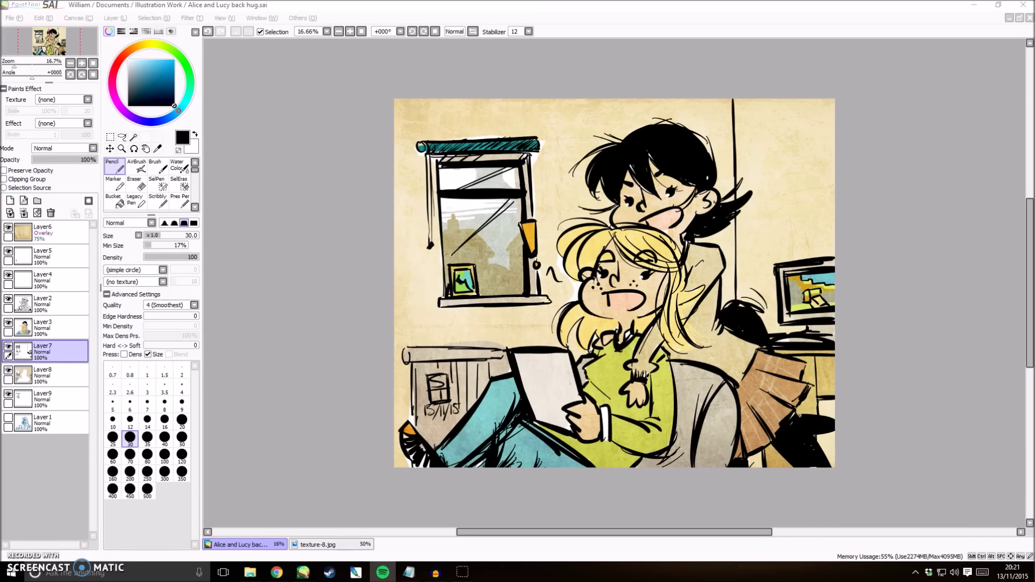
- Merge the wall colour layer into the sky layer below and lower the merged layer's opacity to 60%
{"action": "left_click", "coordinate": [43, 372]}
{"action": "mouse_move", "coordinate": [89, 160]}
{"action": "left_mouse_down"}
{"action": "mouse_move", "coordinate": [59, 161]}
{"action": "mouse_move", "coordinate": [97, 160]}
{"action": "left_mouse_up"}
{"action": "key", "text": "ctrl+z"}
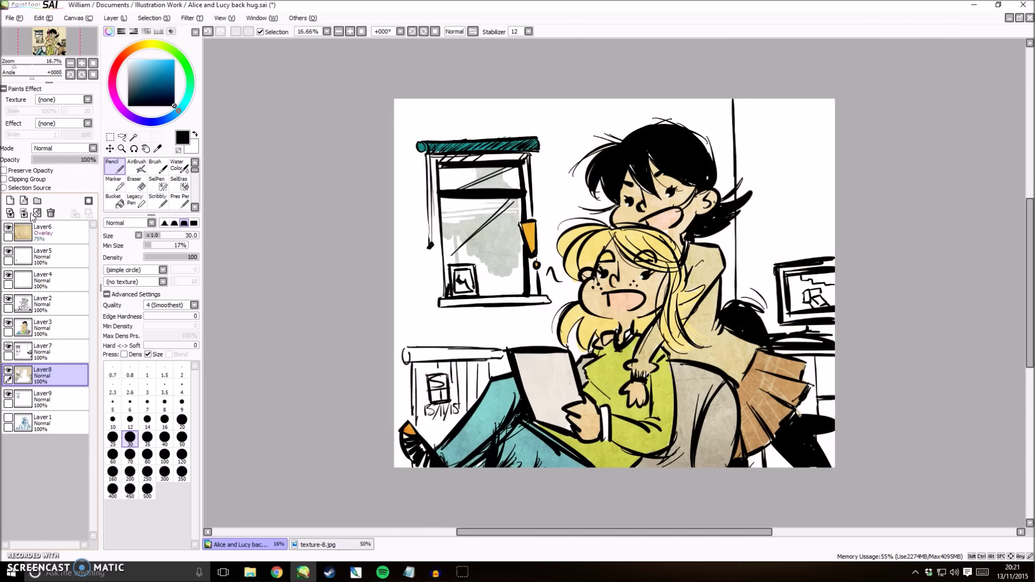
{"action": "key", "text": "ctrl+z"}
{"action": "left_click", "coordinate": [24, 213]}
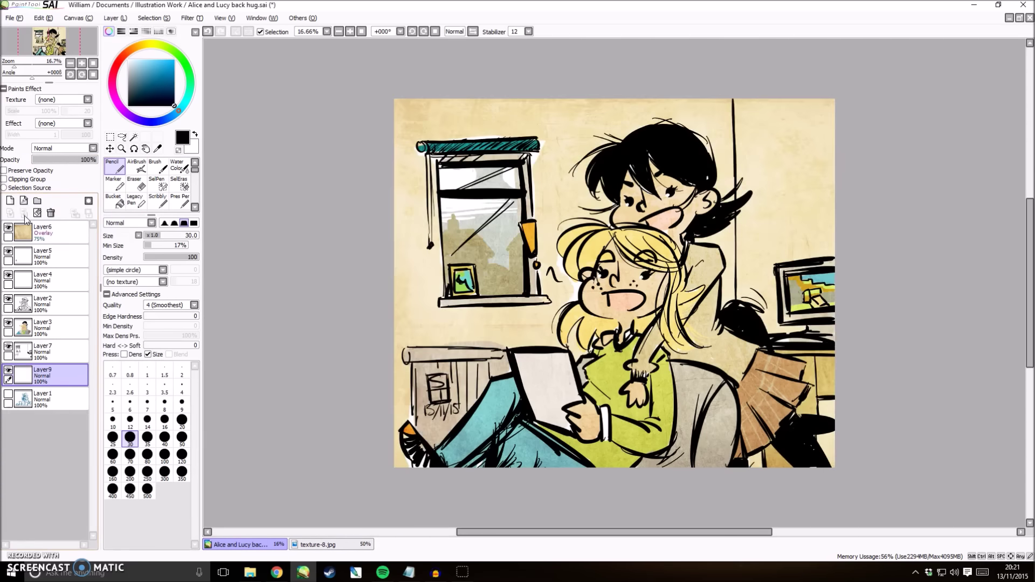
{"action": "left_click_drag", "start_coordinate": [92, 160], "coordinate": [71, 163]}
- Add a layer above the figures' colours and dab red blush on both figures' cheeks, Pencil size 80
{"action": "left_click", "coordinate": [77, 330]}
{"action": "left_click_drag", "start_coordinate": [142, 47], "coordinate": [128, 53]}
{"action": "left_click", "coordinate": [156, 67]}
{"action": "left_click", "coordinate": [24, 200]}
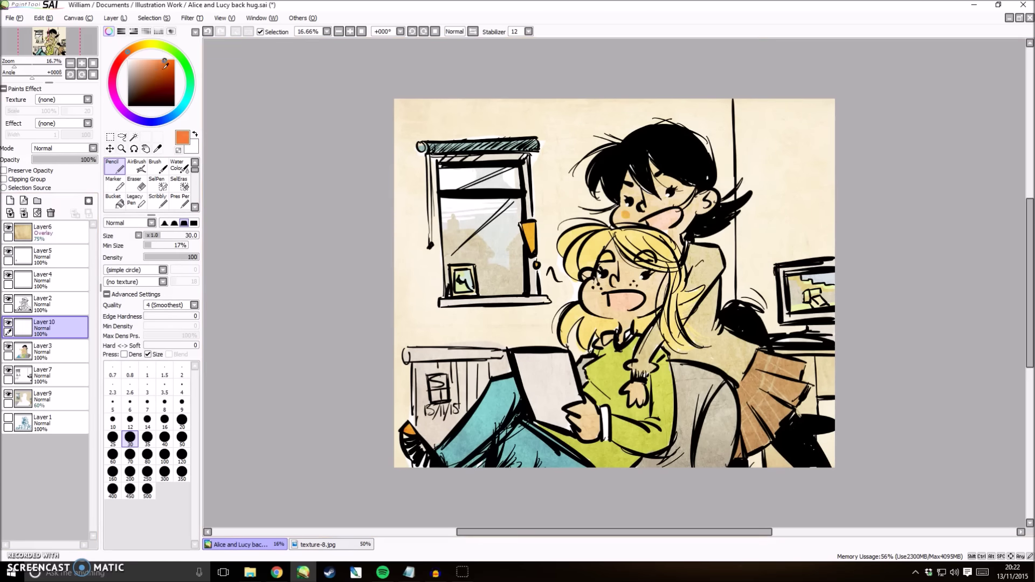
{"action": "left_click", "coordinate": [118, 62]}
{"action": "left_click", "coordinate": [148, 454]}
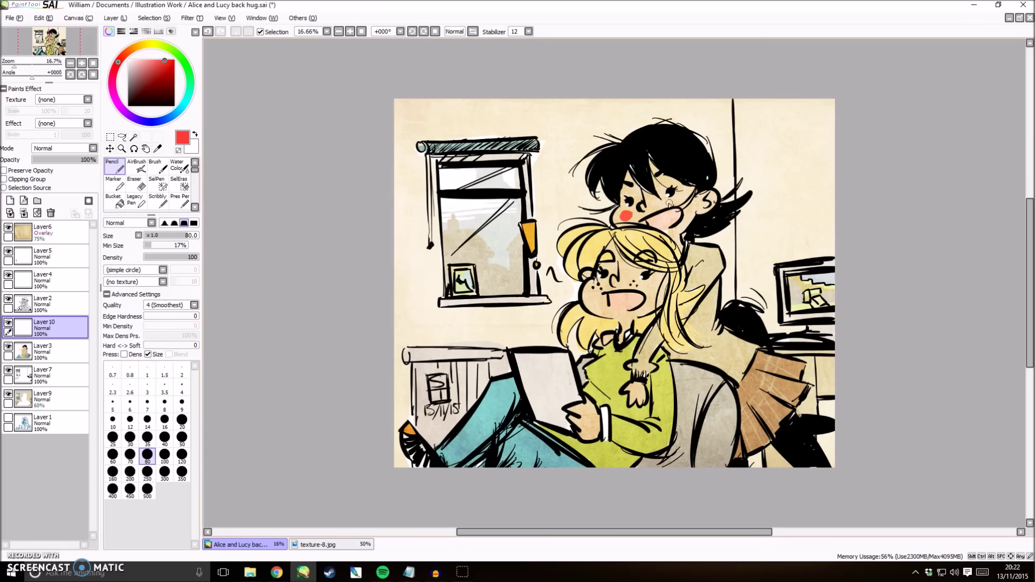
{"action": "left_click", "coordinate": [597, 286]}
{"action": "left_click", "coordinate": [638, 284]}
- Soften the cheek blush with the Water Color brush, lower its layer's opacity to 50% and save the file
{"action": "left_click", "coordinate": [177, 165]}
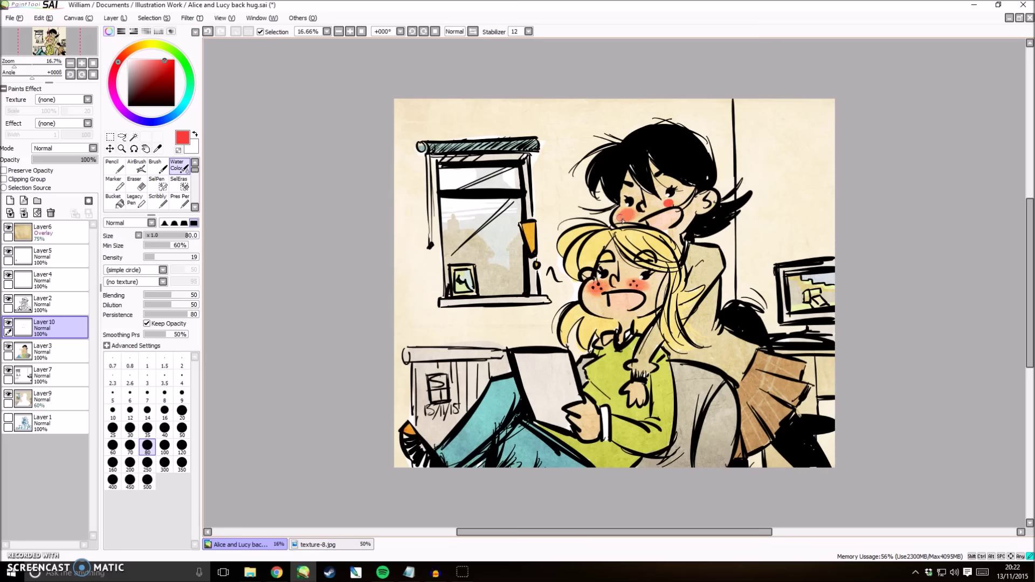
{"action": "left_click_drag", "start_coordinate": [93, 160], "coordinate": [66, 163]}
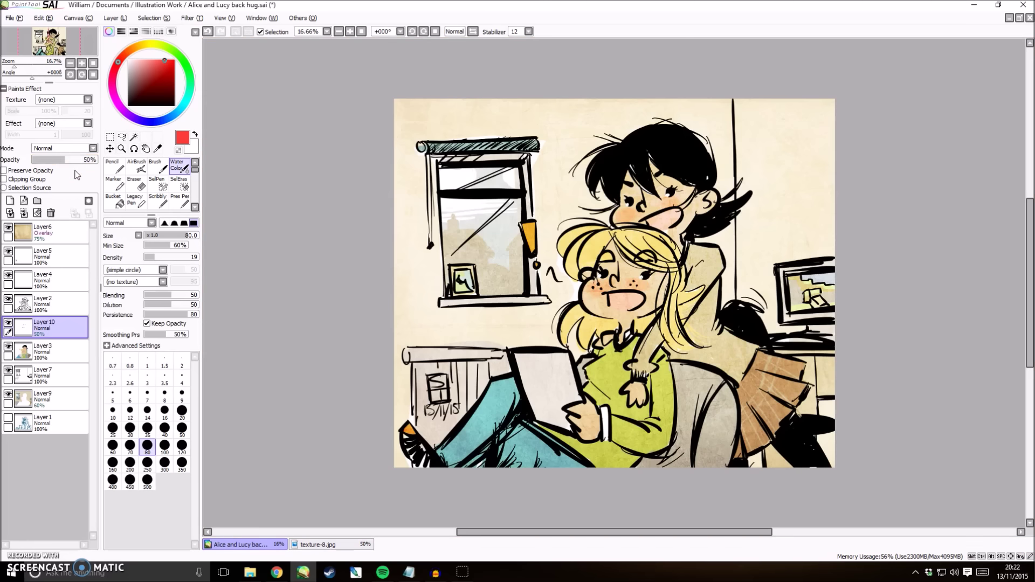
{"action": "left_click", "coordinate": [15, 18]}
{"action": "left_click", "coordinate": [24, 80]}
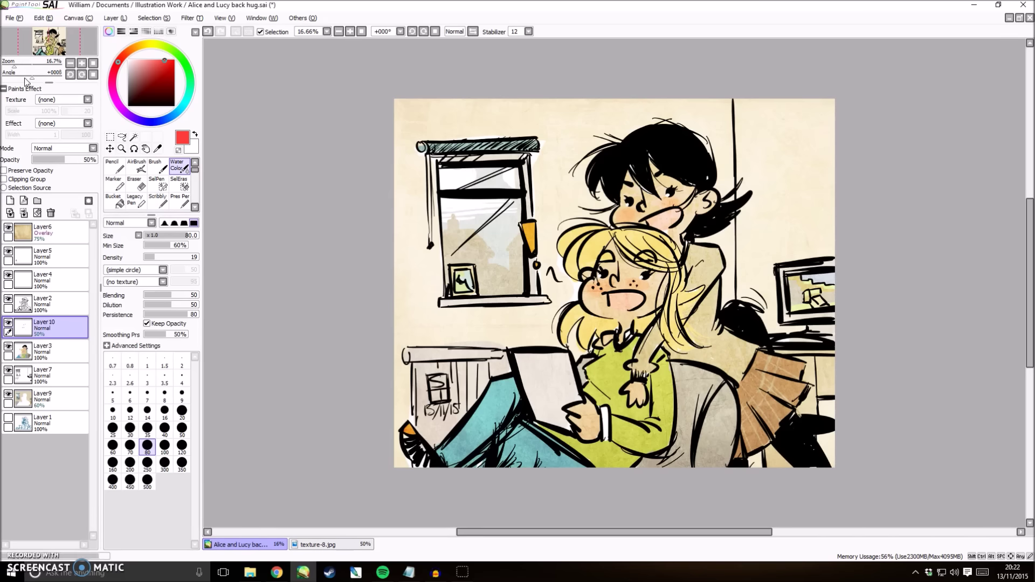
{"action": "key", "text": "ctrl+s"}
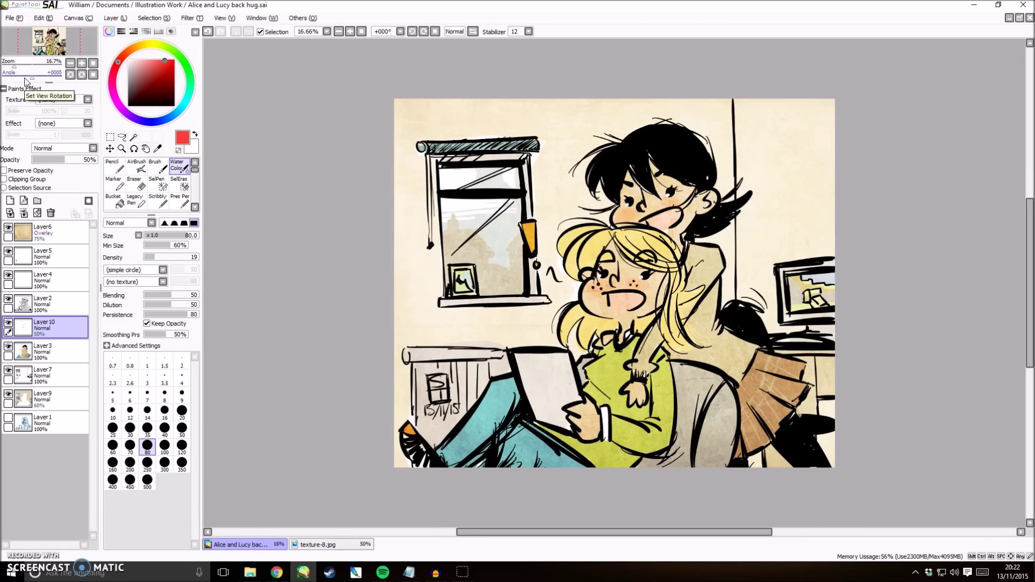
- Thicken the radiator's outline and rail in black on the background line art layer, Pencil size 50
{"action": "left_click", "coordinate": [59, 376]}
{"action": "left_click", "coordinate": [113, 167]}
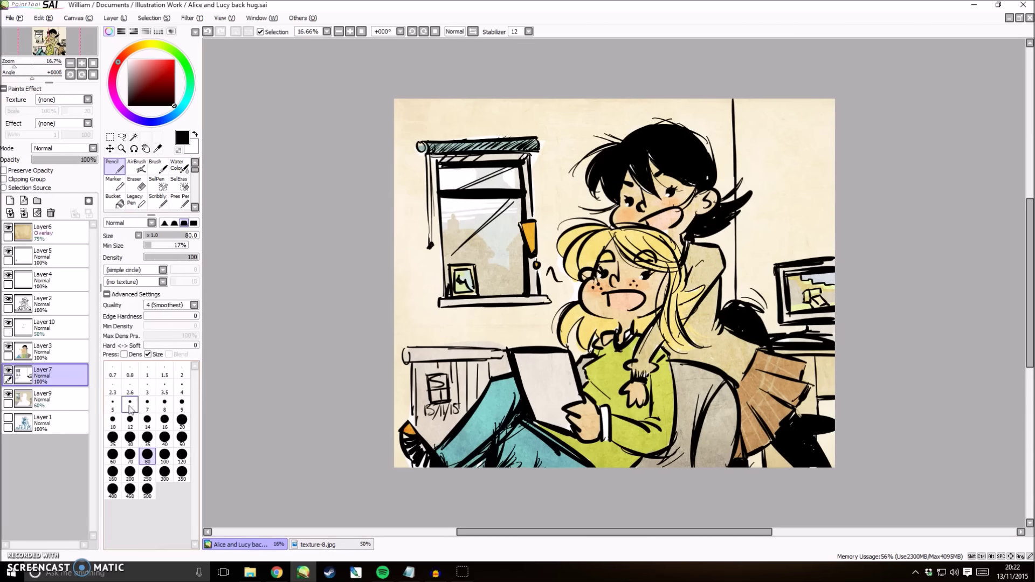
{"action": "left_click", "coordinate": [181, 439]}
{"action": "left_click_drag", "start_coordinate": [408, 347], "coordinate": [515, 345]}
{"action": "left_click_drag", "start_coordinate": [473, 350], "coordinate": [512, 349]}
{"action": "mouse_move", "coordinate": [410, 364]}
{"action": "left_mouse_down"}
{"action": "mouse_move", "coordinate": [501, 360]}
{"action": "mouse_move", "coordinate": [413, 369]}
{"action": "mouse_move", "coordinate": [406, 349]}
{"action": "mouse_move", "coordinate": [413, 424]}
{"action": "mouse_move", "coordinate": [415, 372]}
{"action": "left_mouse_up"}
- Move the signature layer slightly so it sits better over the radiator
{"action": "left_click", "coordinate": [43, 256]}
{"action": "left_click", "coordinate": [109, 149]}
{"action": "mouse_move", "coordinate": [457, 410]}
{"action": "left_mouse_down"}
{"action": "mouse_move", "coordinate": [456, 334]}
{"action": "mouse_move", "coordinate": [450, 419]}
{"action": "left_mouse_up"}
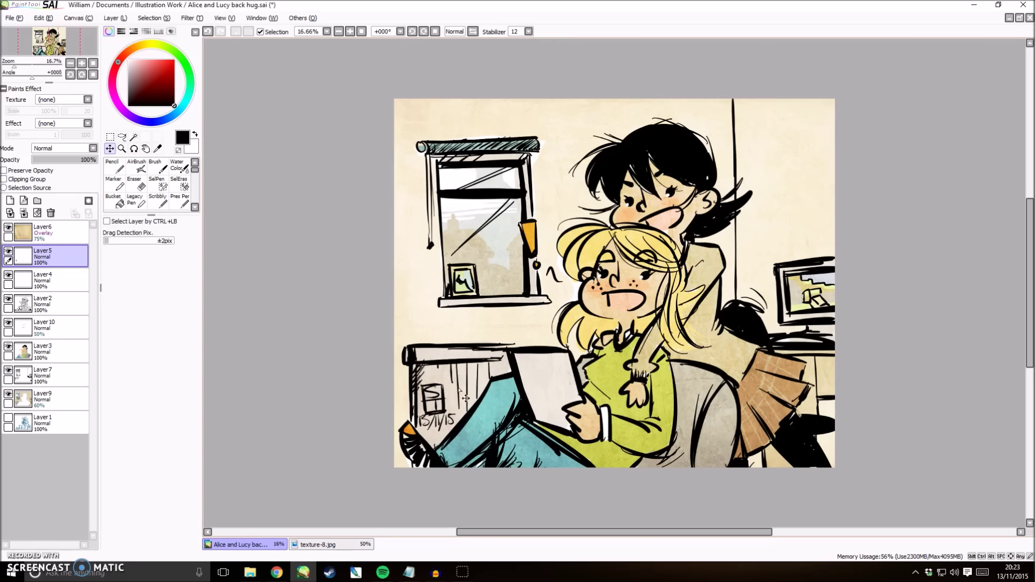
- Draw bolder black slats on the radiator around the signature on the background line art layer
{"action": "left_click", "coordinate": [54, 378]}
{"action": "key", "text": "n"}
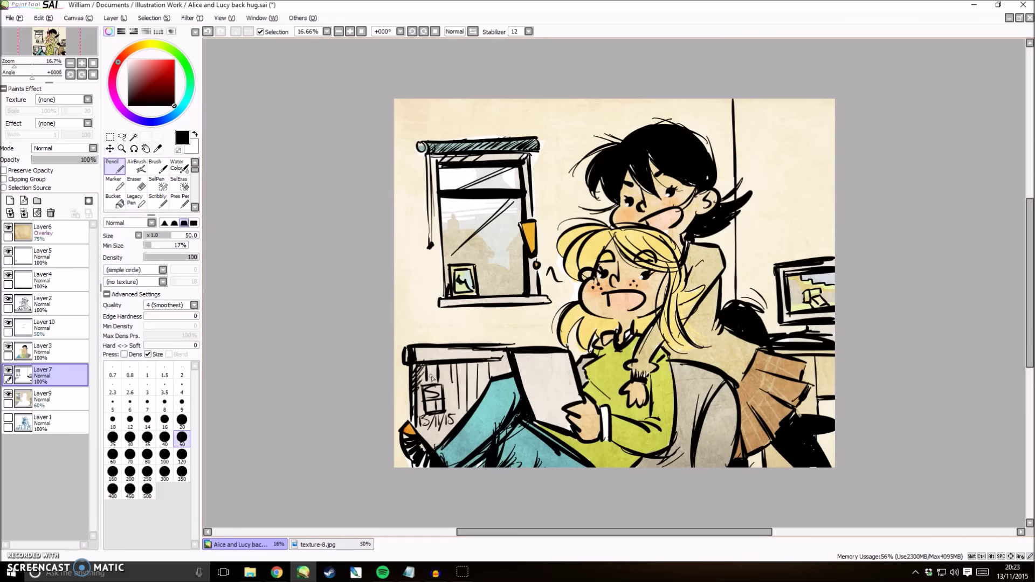
{"action": "left_click_drag", "start_coordinate": [457, 366], "coordinate": [459, 416]}
{"action": "key", "text": "ctrl+z"}
{"action": "mouse_move", "coordinate": [460, 366]}
{"action": "left_mouse_down"}
{"action": "mouse_move", "coordinate": [468, 379]}
{"action": "mouse_move", "coordinate": [490, 372]}
{"action": "left_mouse_up"}
- Draw a spiral sun emblem on the tablet in black on the figures' line art layer, undoing unwanted strokes
{"action": "left_click", "coordinate": [69, 304]}
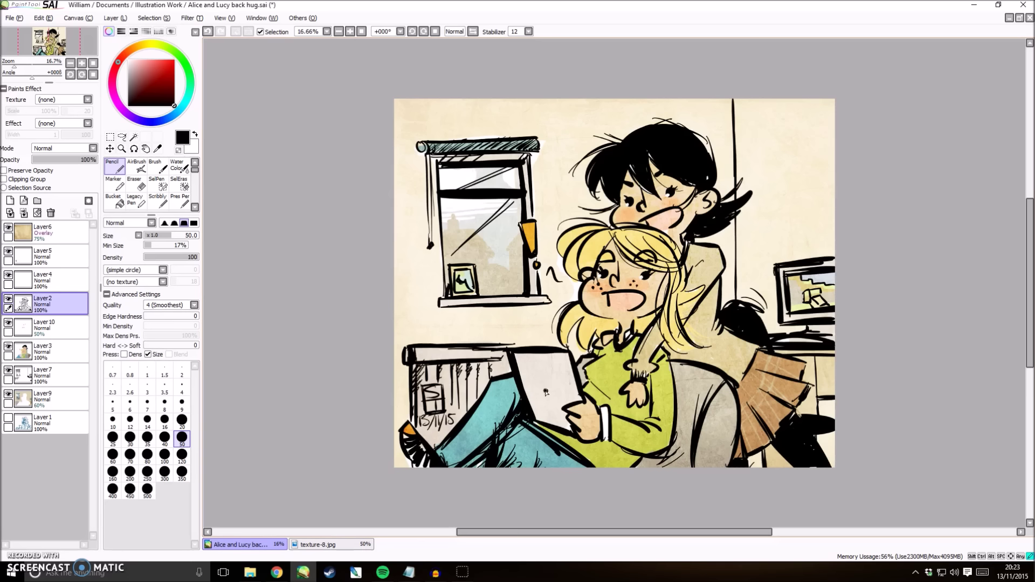
{"action": "mouse_move", "coordinate": [546, 384]}
{"action": "left_mouse_down"}
{"action": "mouse_move", "coordinate": [553, 395]}
{"action": "mouse_move", "coordinate": [536, 385]}
{"action": "mouse_move", "coordinate": [549, 398]}
{"action": "mouse_move", "coordinate": [536, 385]}
{"action": "mouse_move", "coordinate": [543, 376]}
{"action": "mouse_move", "coordinate": [564, 392]}
{"action": "mouse_move", "coordinate": [532, 393]}
{"action": "left_mouse_up"}
{"action": "key", "text": "ctrl+z"}
{"action": "key", "text": "ctrl+z"}
{"action": "key", "text": "ctrl+z"}
{"action": "key", "text": "ctrl+z"}
- Outline the house, chimney and bushes seen through the window in black on the background line art layer
{"action": "left_click", "coordinate": [51, 376]}
{"action": "mouse_move", "coordinate": [445, 229]}
{"action": "left_mouse_down"}
{"action": "mouse_move", "coordinate": [456, 216]}
{"action": "mouse_move", "coordinate": [488, 245]}
{"action": "mouse_move", "coordinate": [461, 256]}
{"action": "mouse_move", "coordinate": [494, 262]}
{"action": "mouse_move", "coordinate": [511, 283]}
{"action": "mouse_move", "coordinate": [491, 285]}
{"action": "mouse_move", "coordinate": [504, 283]}
{"action": "left_mouse_up"}
{"action": "mouse_move", "coordinate": [516, 258]}
{"action": "left_mouse_down"}
{"action": "mouse_move", "coordinate": [516, 238]}
{"action": "mouse_move", "coordinate": [513, 270]}
{"action": "left_mouse_up"}
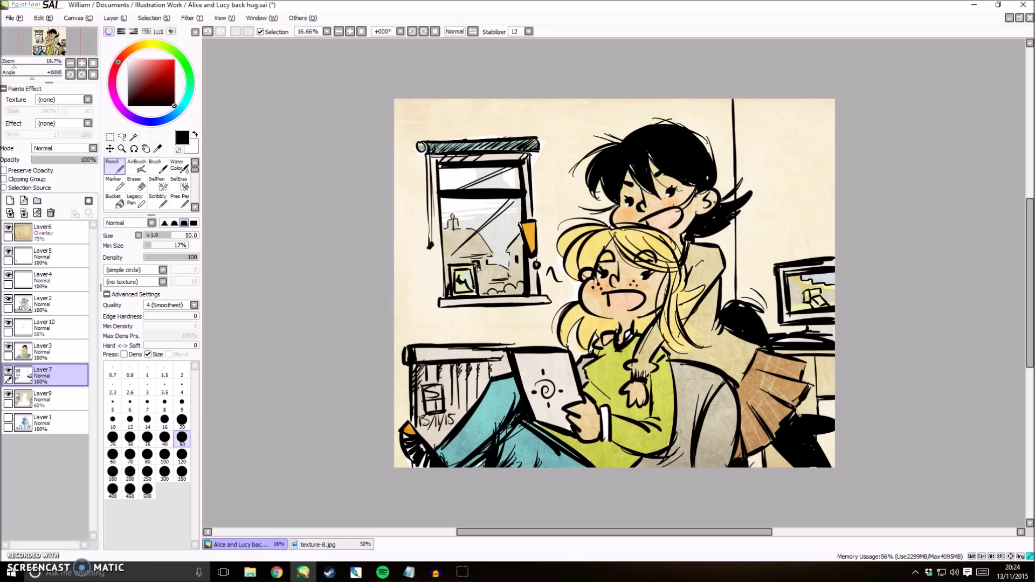
{"action": "left_click_drag", "start_coordinate": [484, 274], "coordinate": [497, 269]}
{"action": "key", "text": "alt+f"}
{"action": "key", "text": "Escape"}
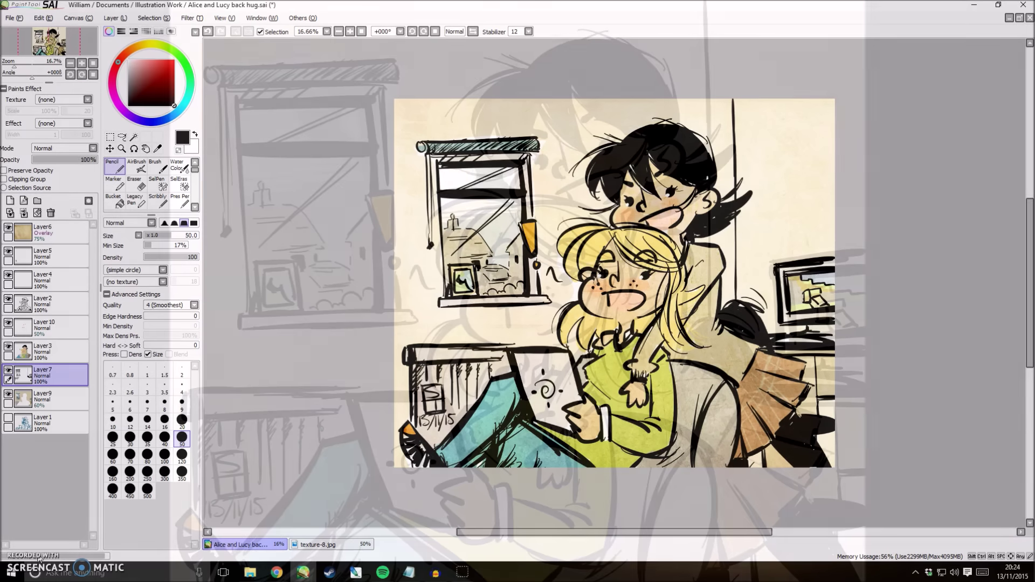